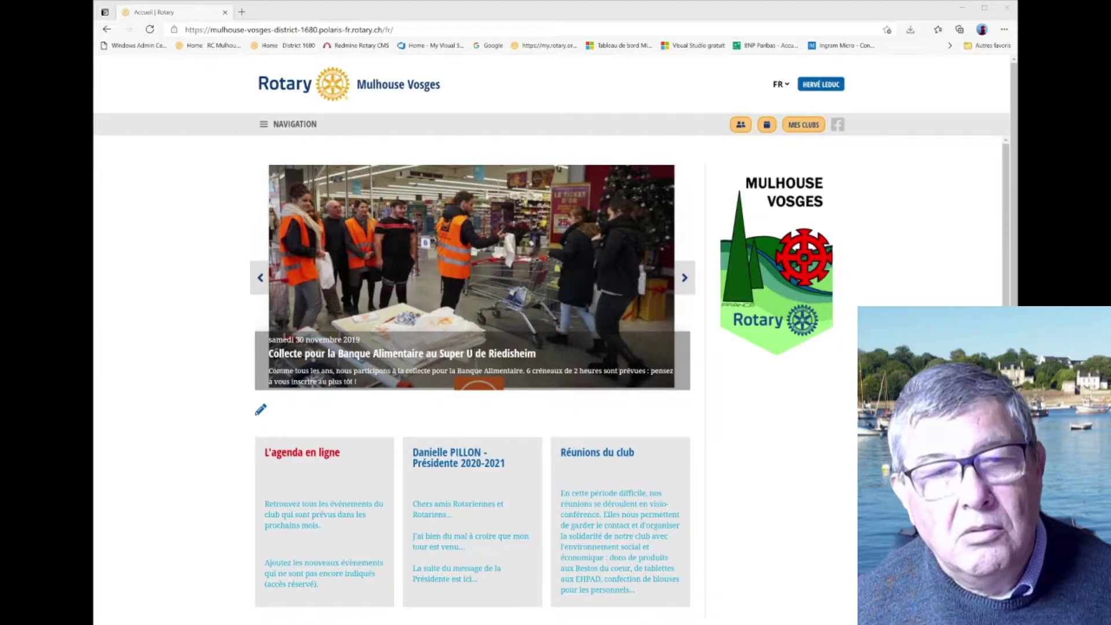
- Open the Polaris administration area from the club's public website
left_click(273, 128)
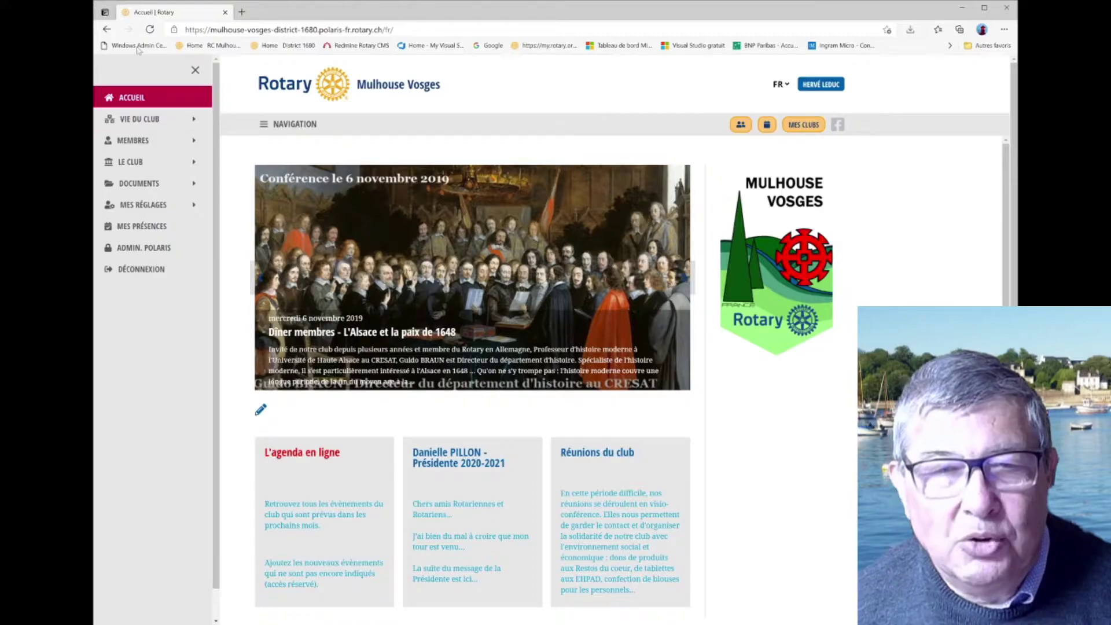
left_click(169, 252)
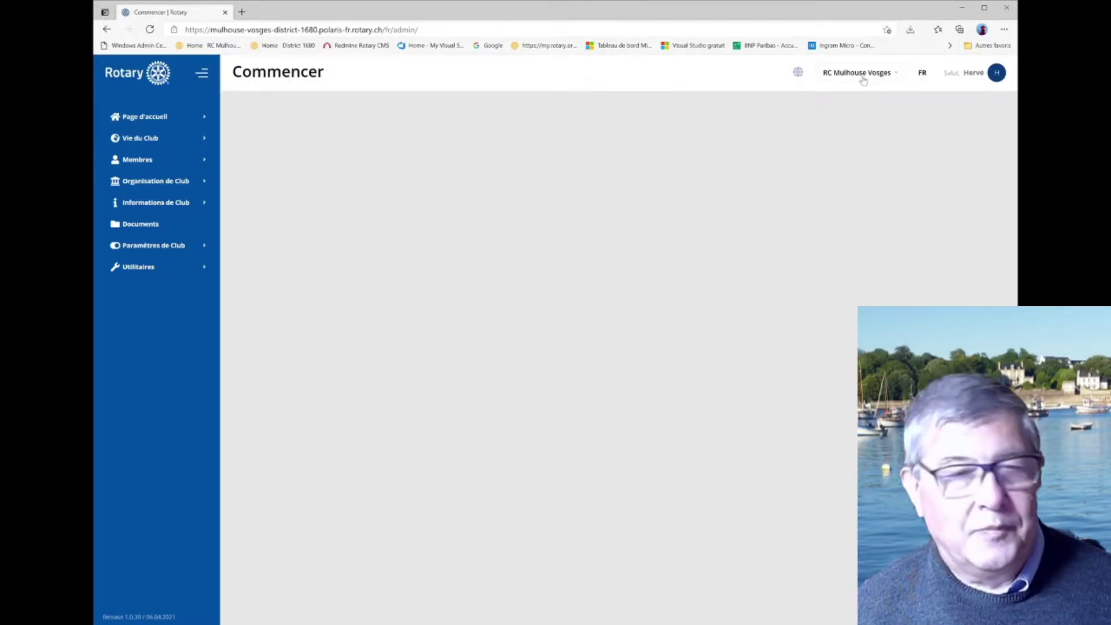
- Return to the club's public home page and reopen the Polaris administration area from there
left_click(797, 73)
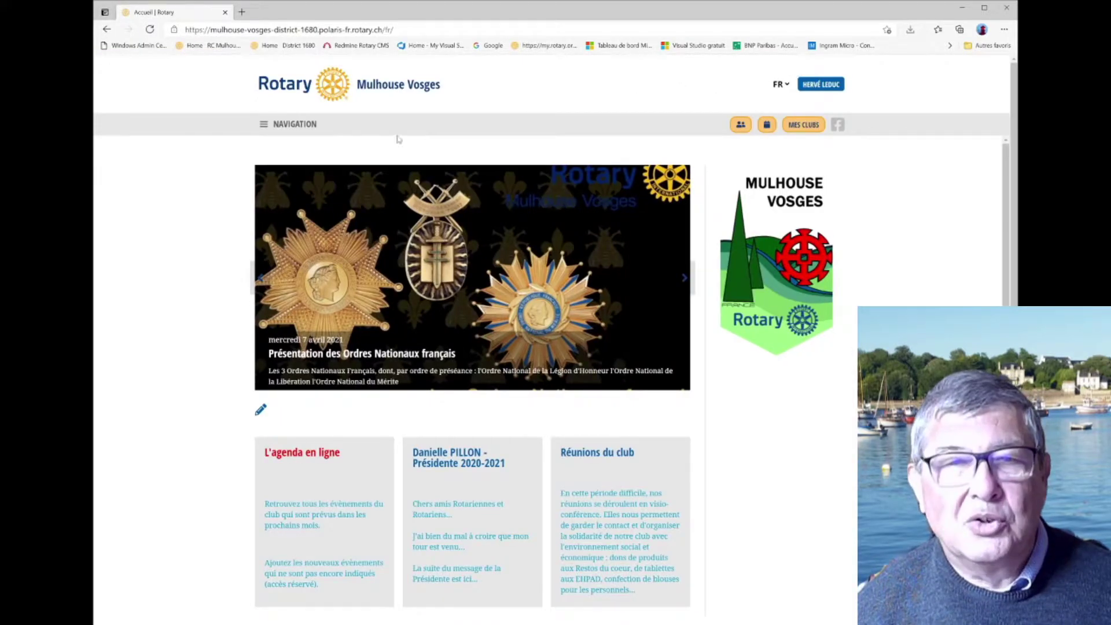
left_click(264, 126)
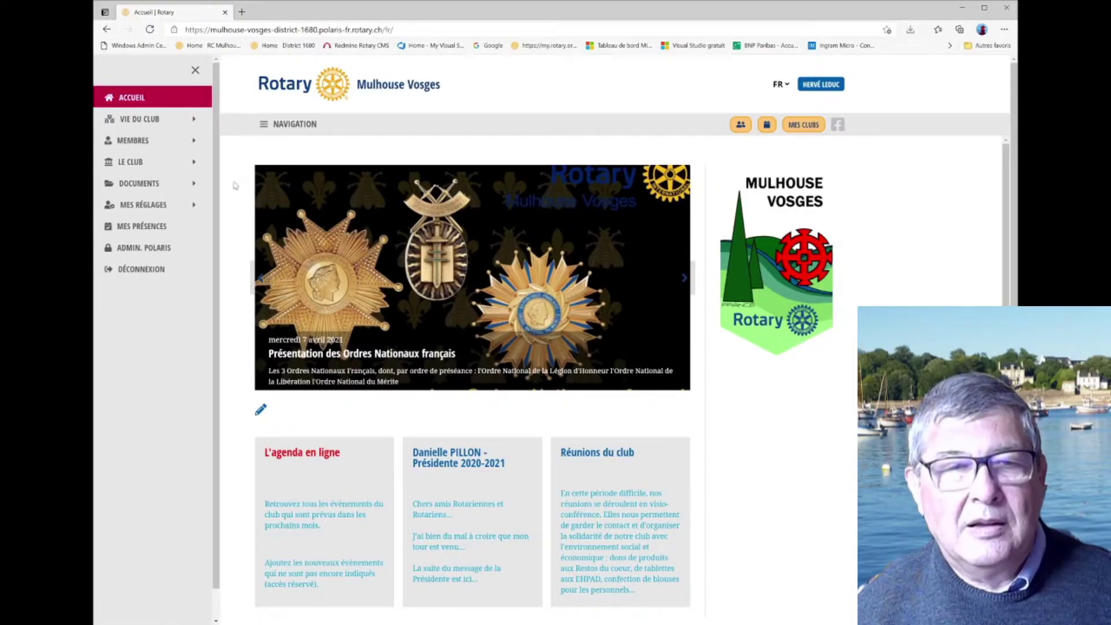
left_click(178, 252)
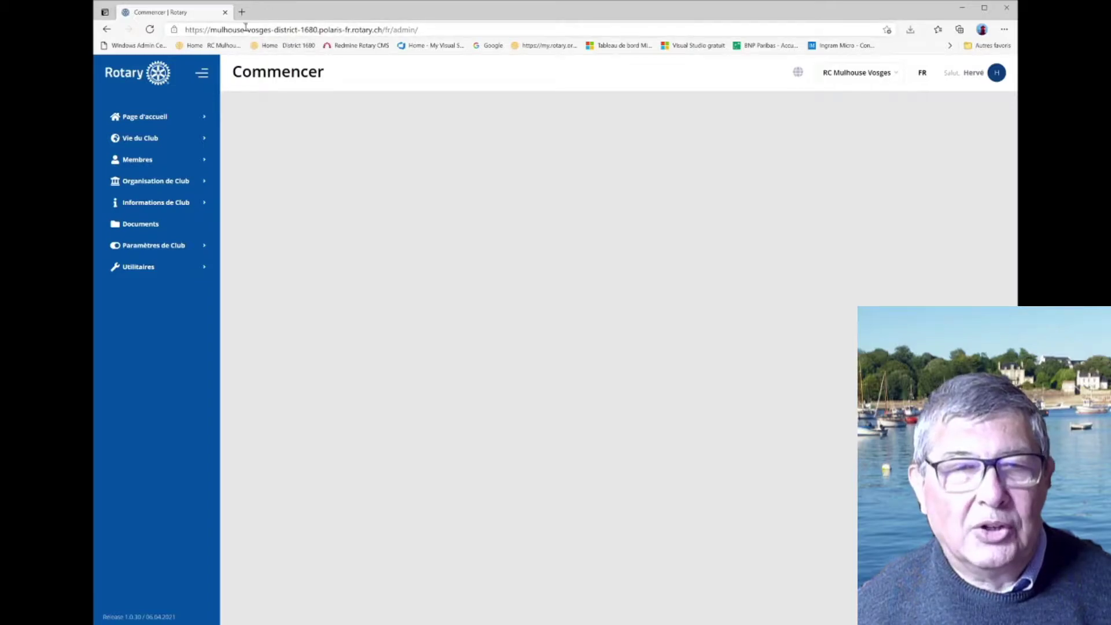
- Collapse the administration navigation to icons only and restore it to its full width with labels
left_click(203, 74)
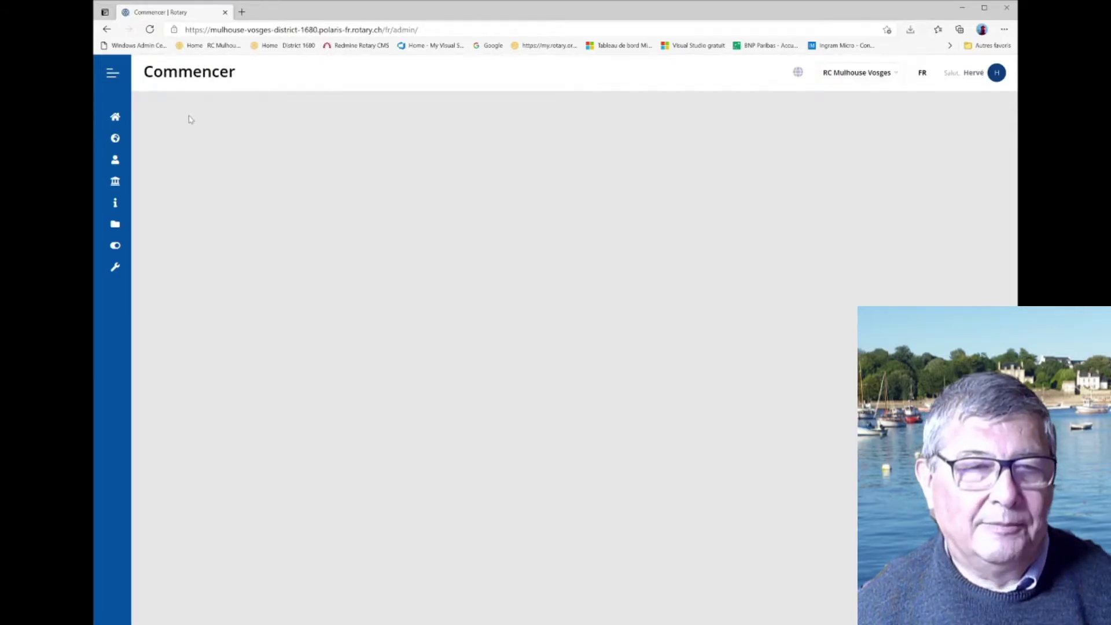
mouse_move(118, 146)
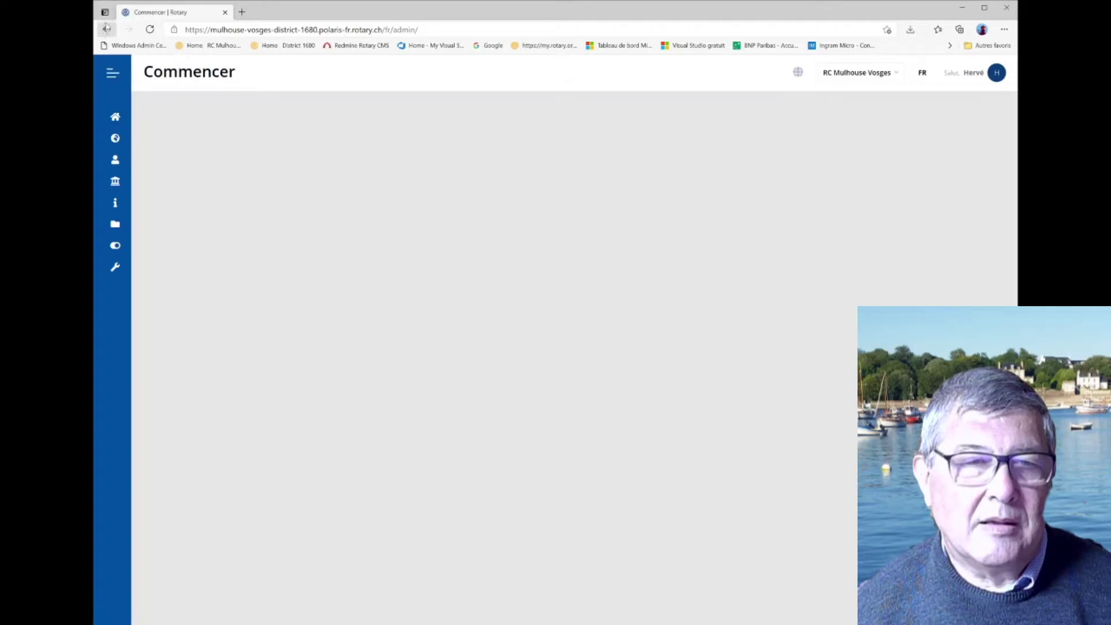
mouse_move(117, 91)
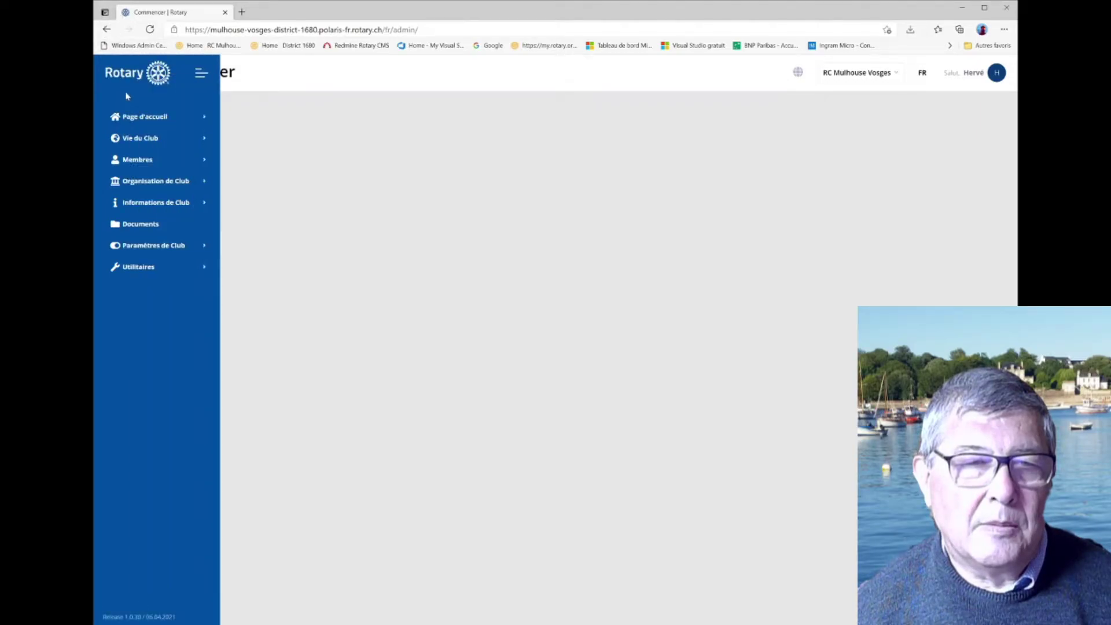
left_click(201, 75)
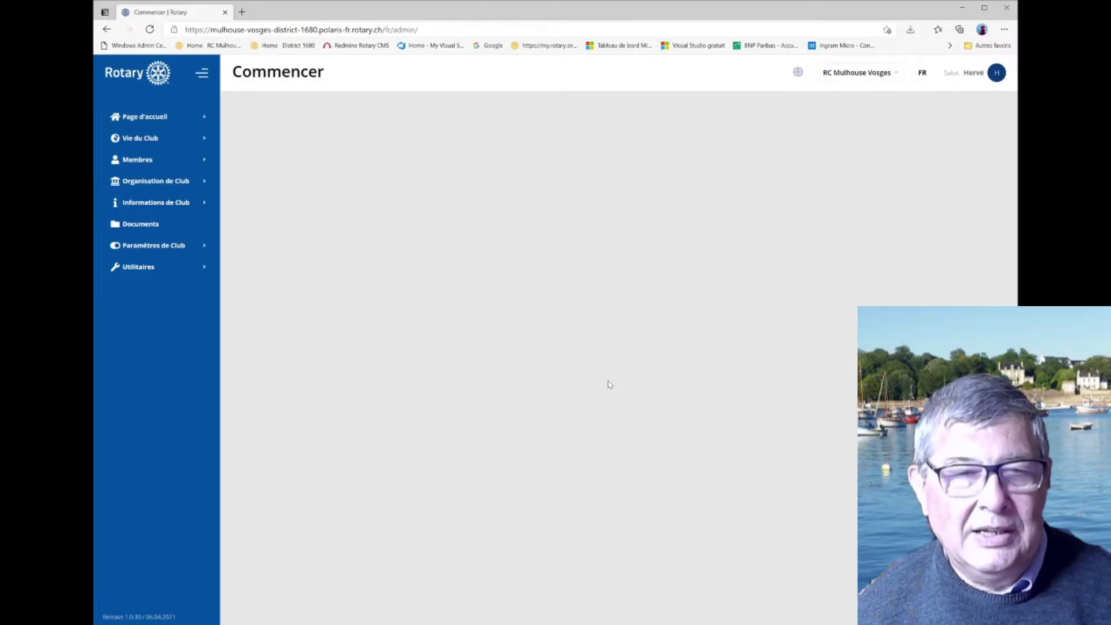
- Open the general settings of the club's Accueil home page in the administration area
left_click(196, 113)
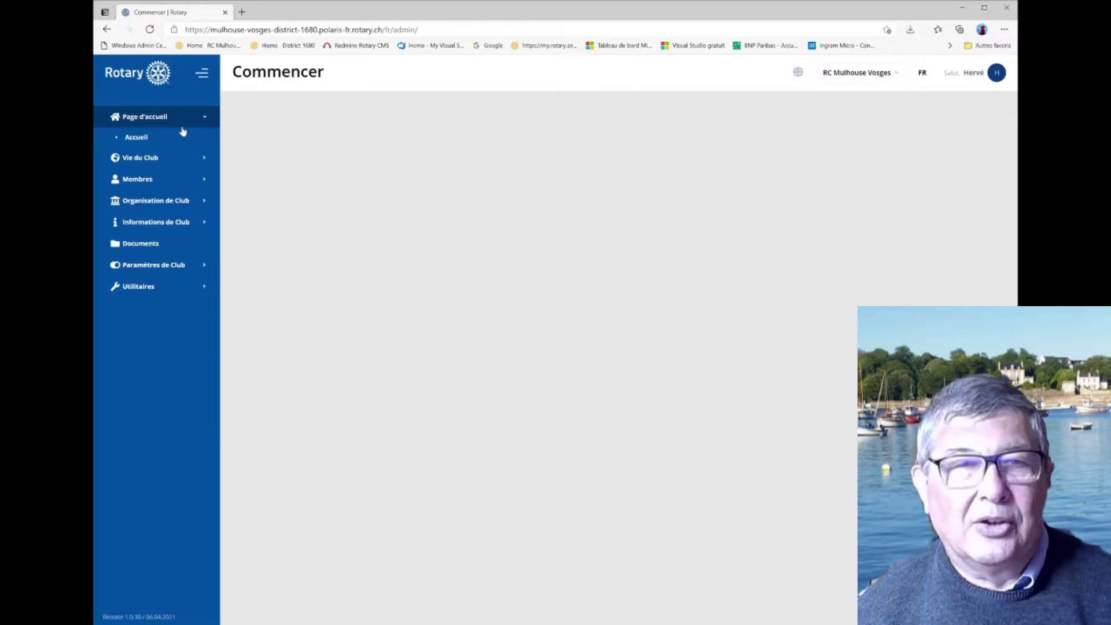
left_click(147, 143)
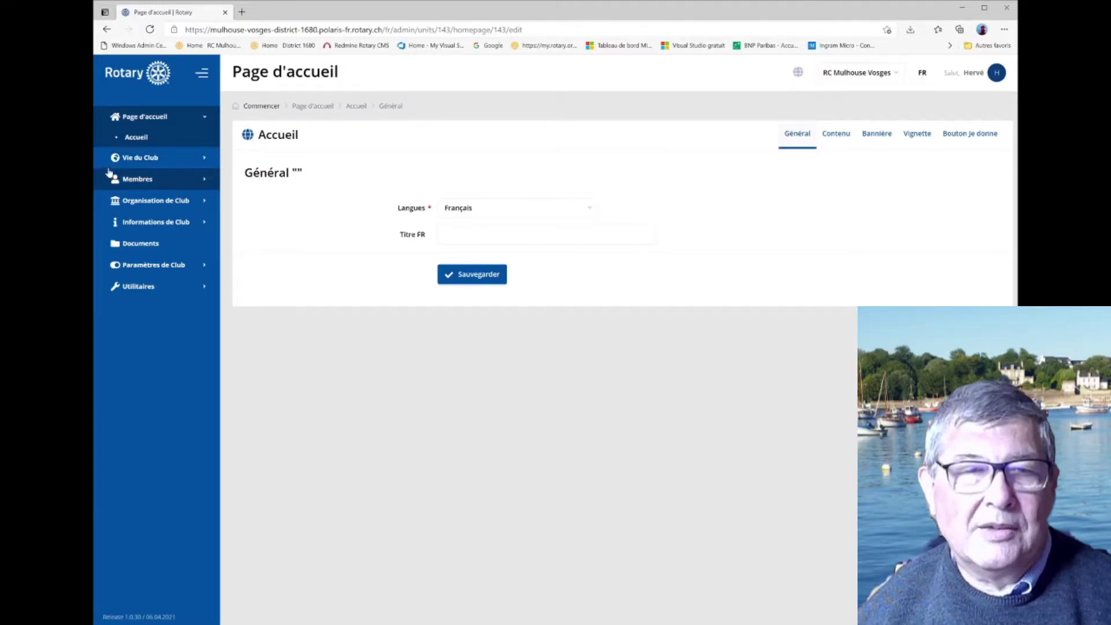
- Examine the Vie du Club lists for the calendar, the president's messages and the bulletins/newsletters
left_click(137, 162)
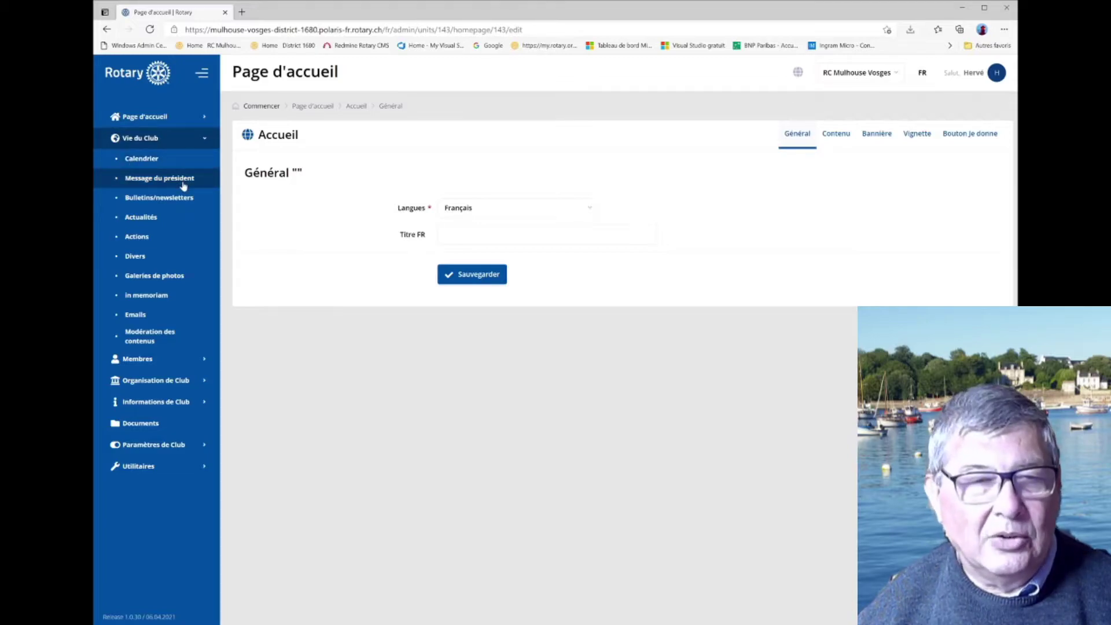
left_click(142, 159)
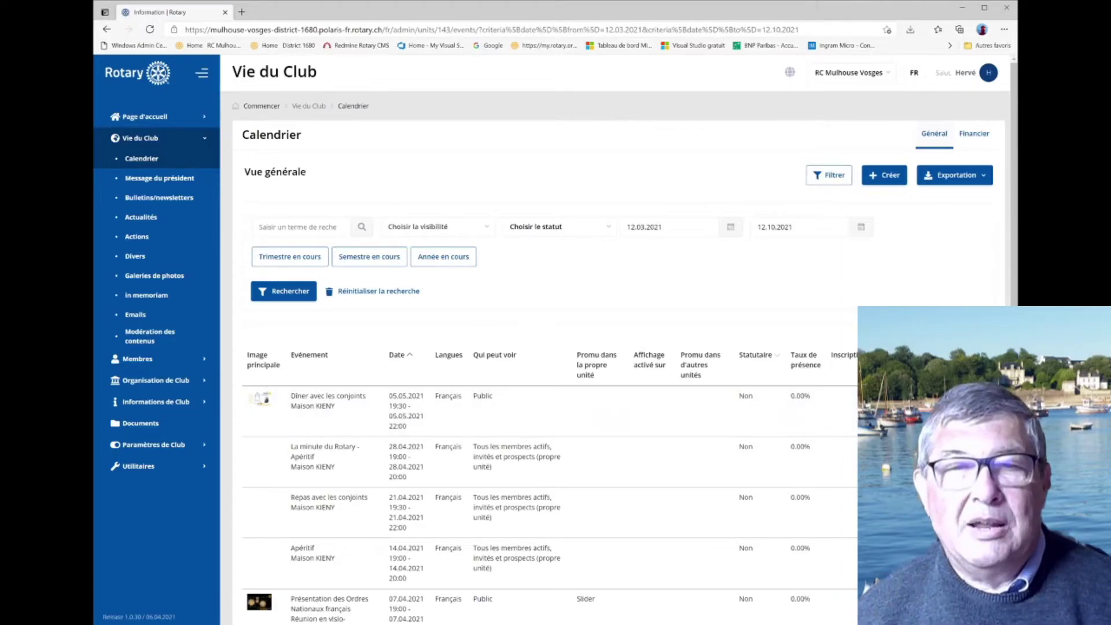
left_click(971, 142)
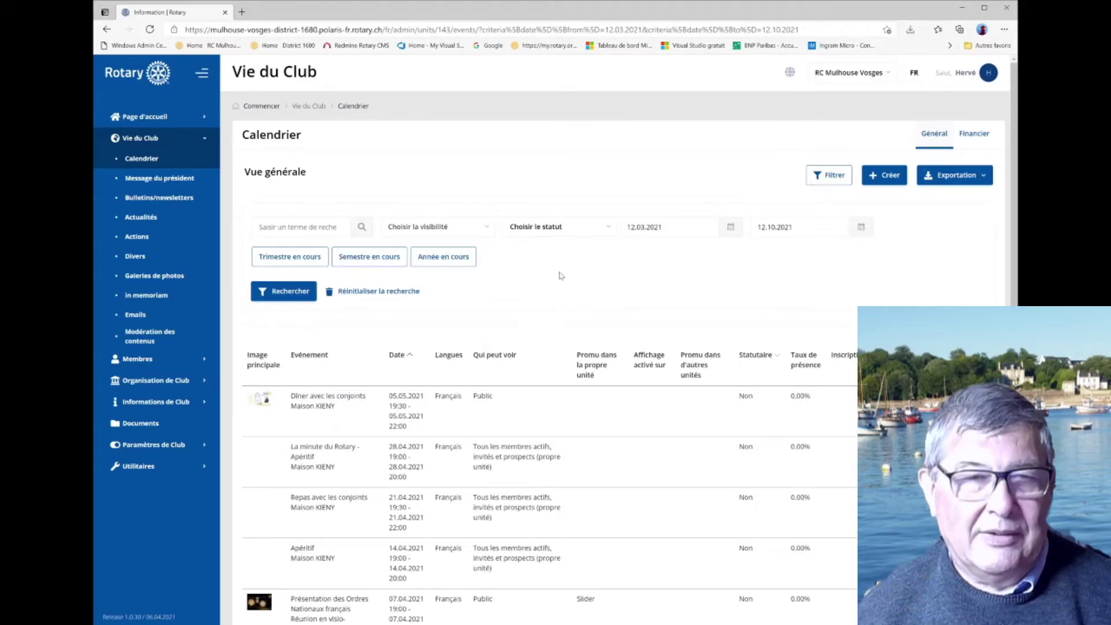
left_click(166, 184)
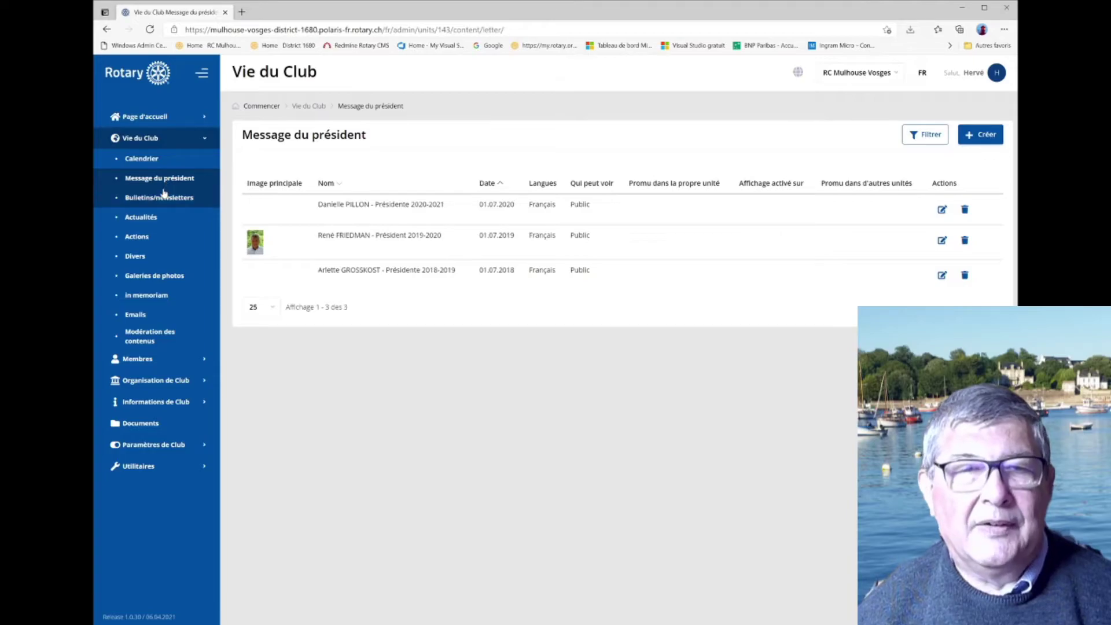
left_click(137, 199)
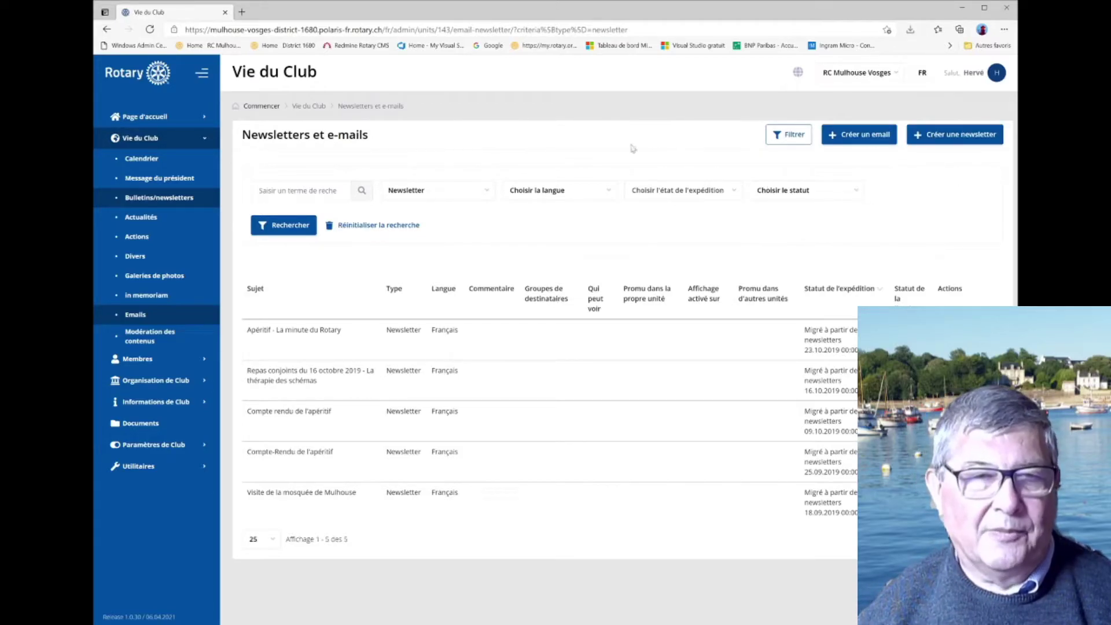
- Examine the Vie du Club lists for Actualités, Actions, Divers and Galeries de photos
left_click(155, 220)
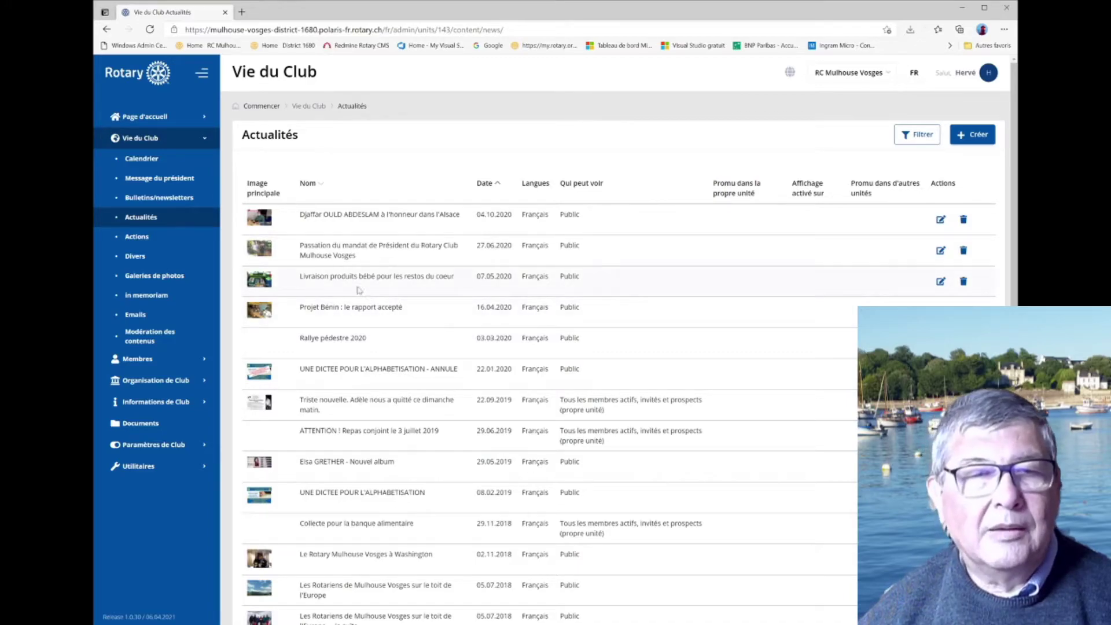
left_click(172, 242)
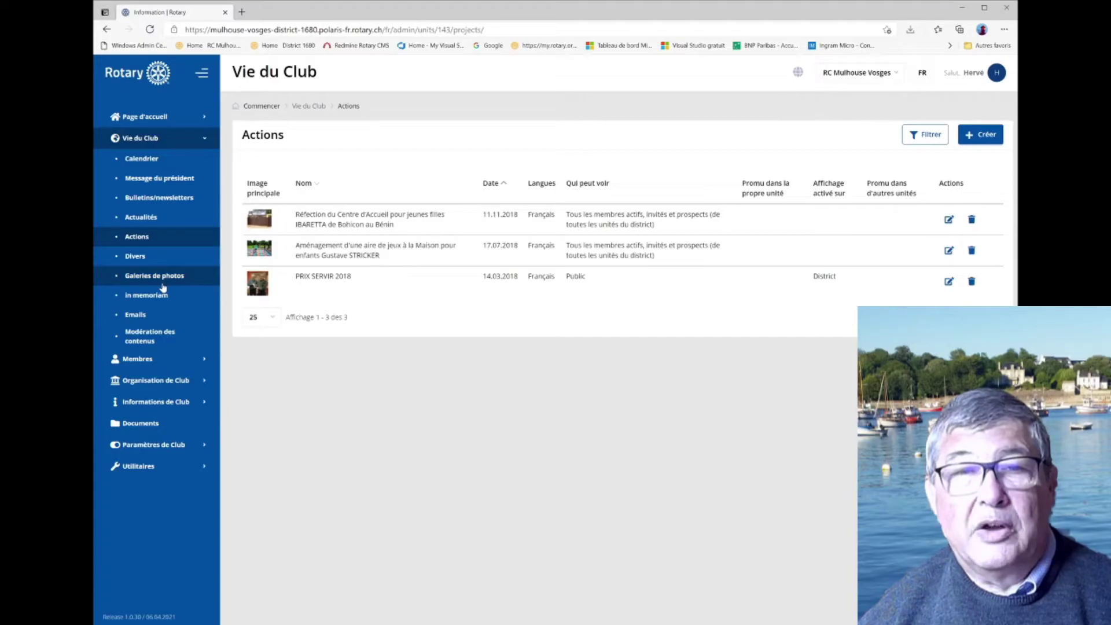
left_click(152, 260)
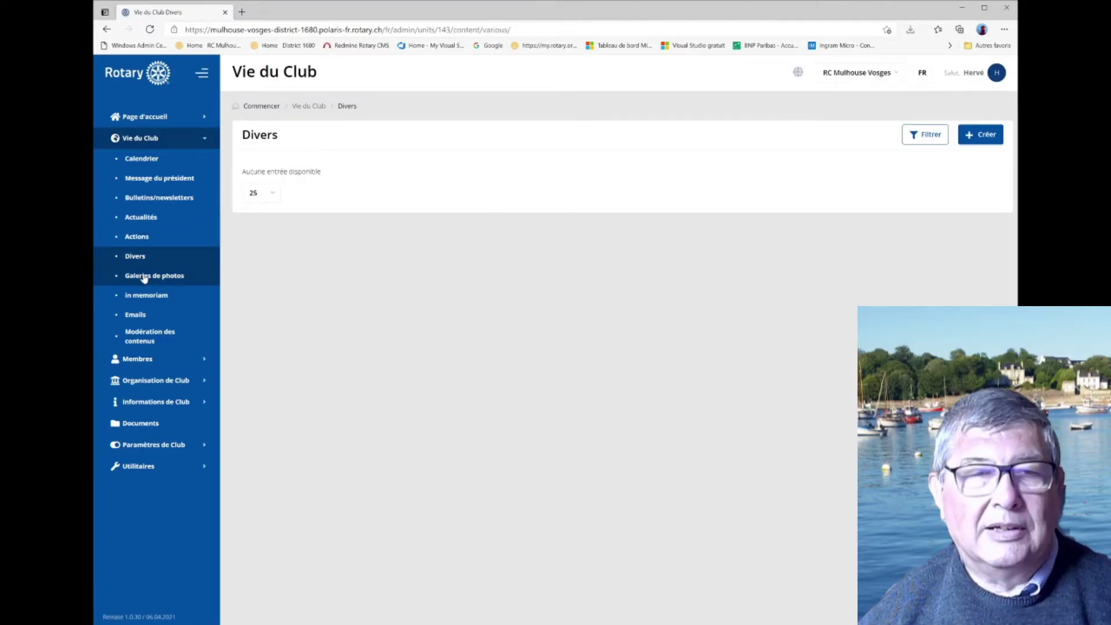
left_click(144, 277)
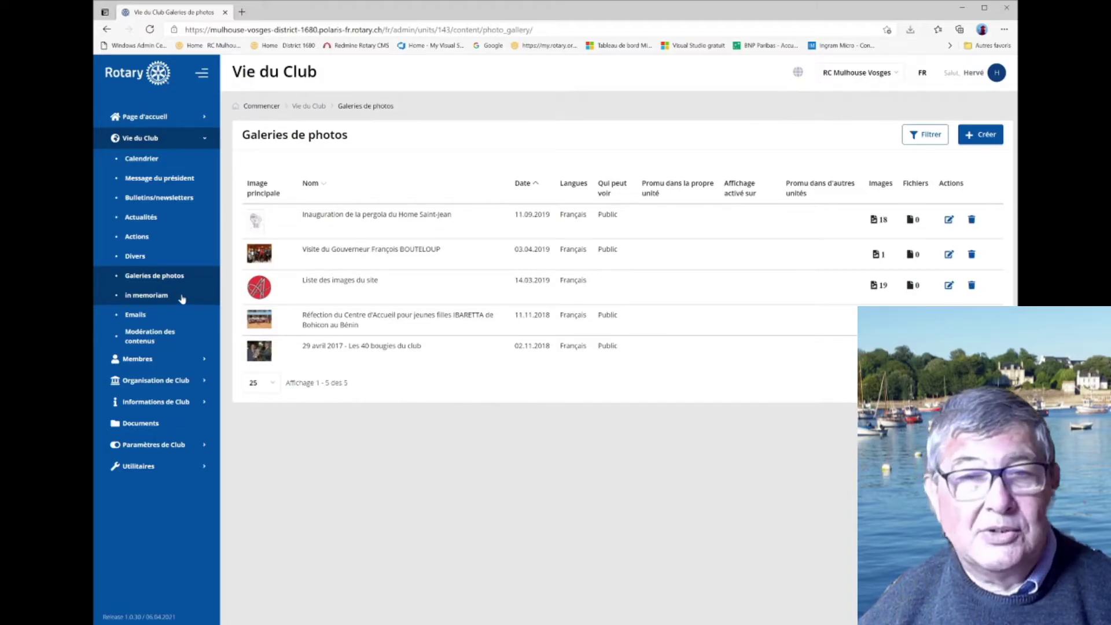
- Examine the Vie du Club pages for in memoriam entries, emails and moderation of content from other units
left_click(148, 302)
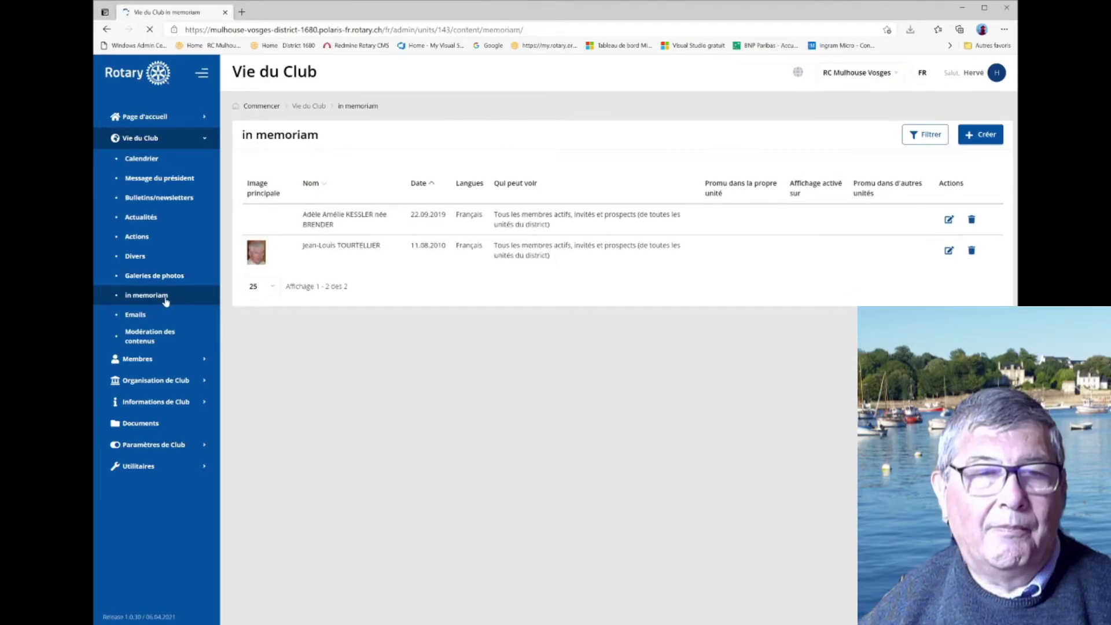
left_click(137, 315)
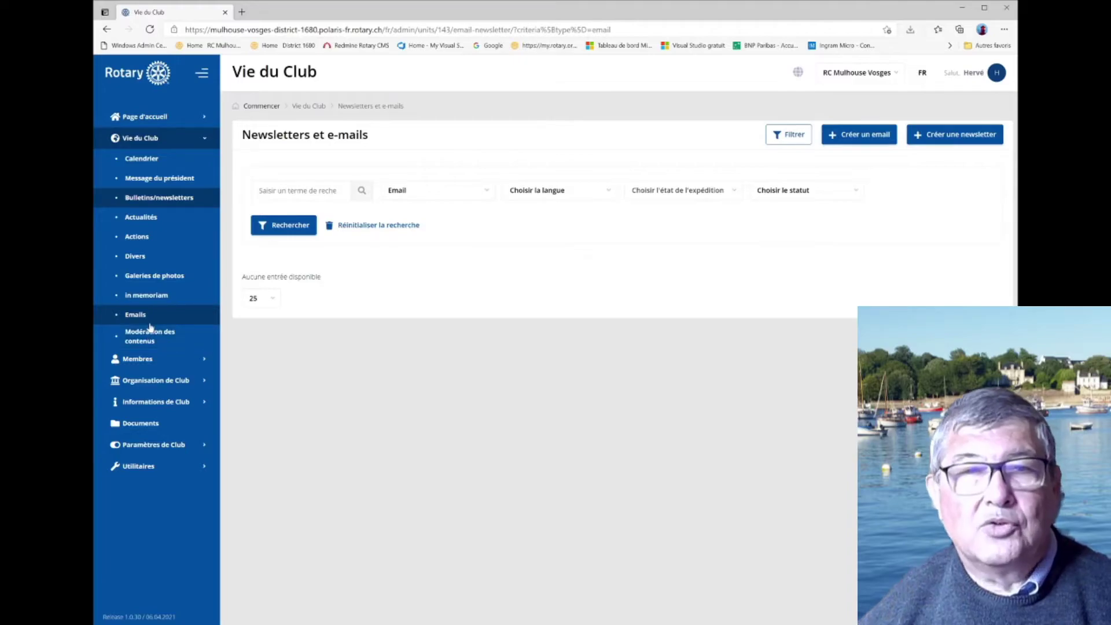
left_click(141, 341)
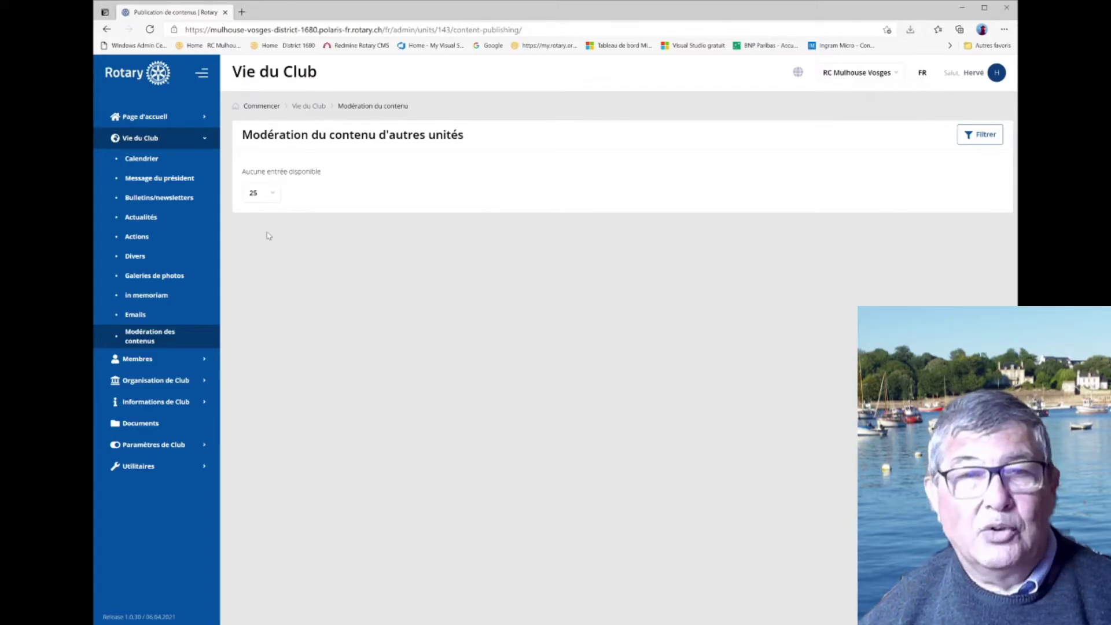
- Leave the Vie du Club section and display the list of all club members
left_click(161, 140)
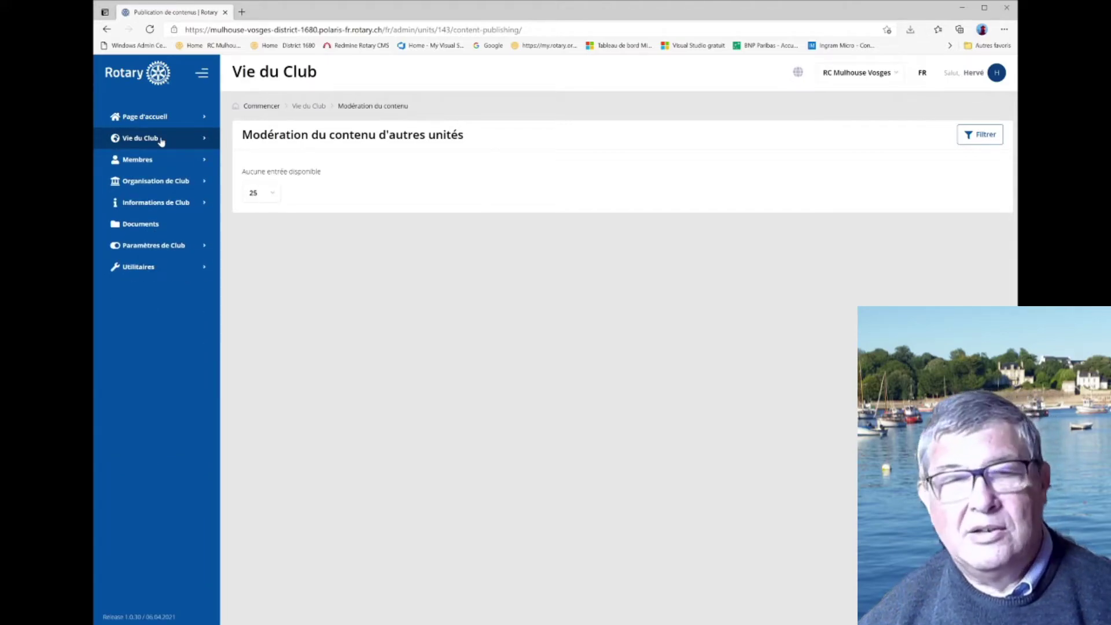
left_click(137, 167)
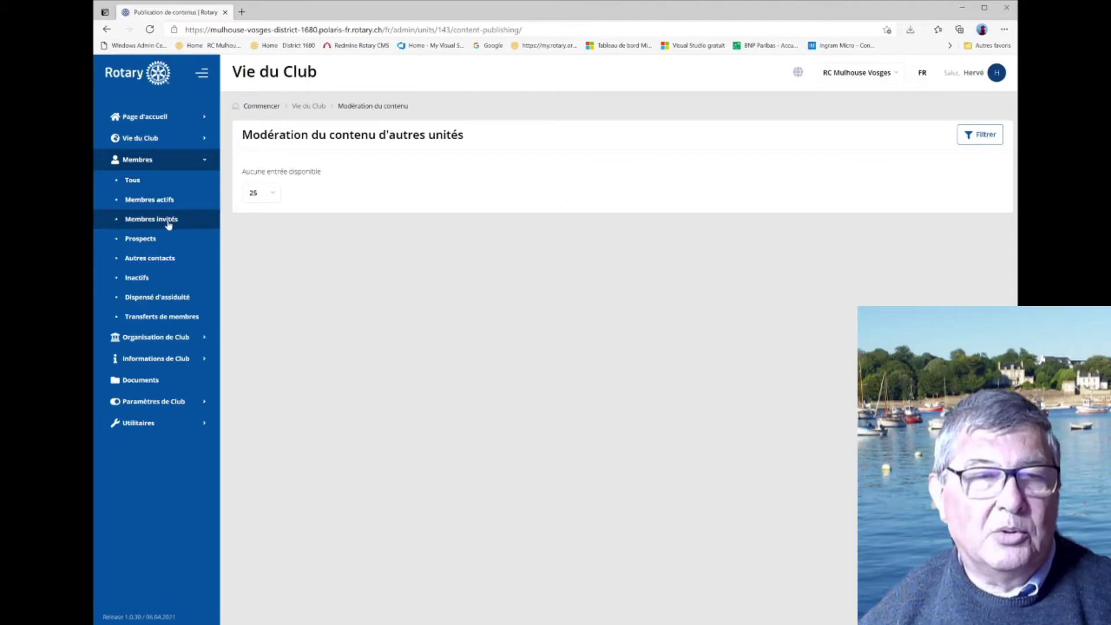
left_click(151, 184)
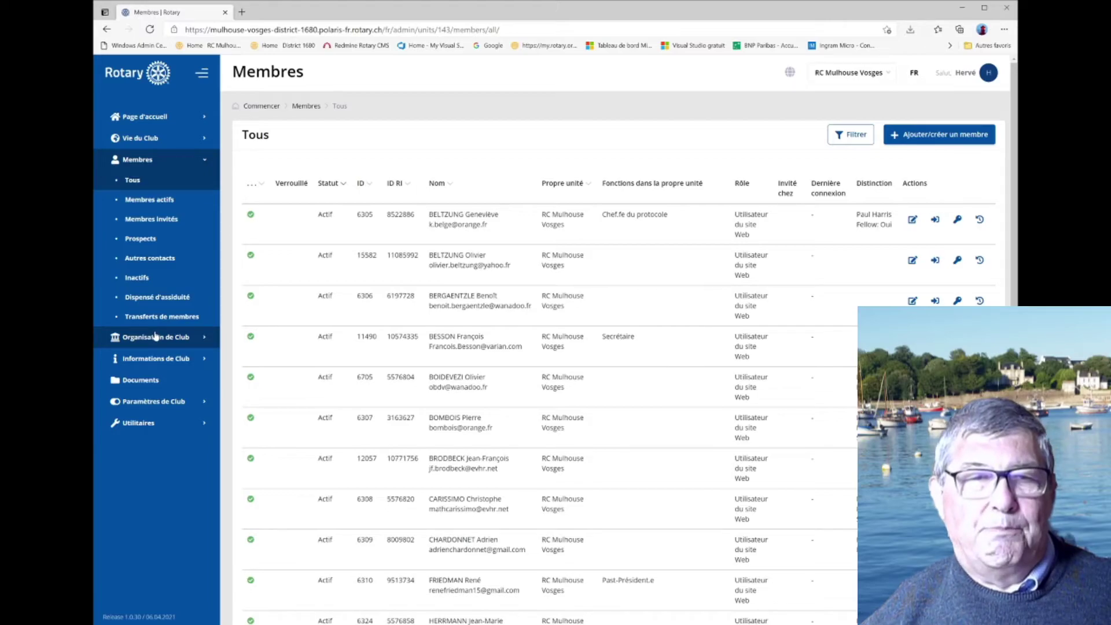
- View the club's commissions under Organisation de Club
left_click(154, 337)
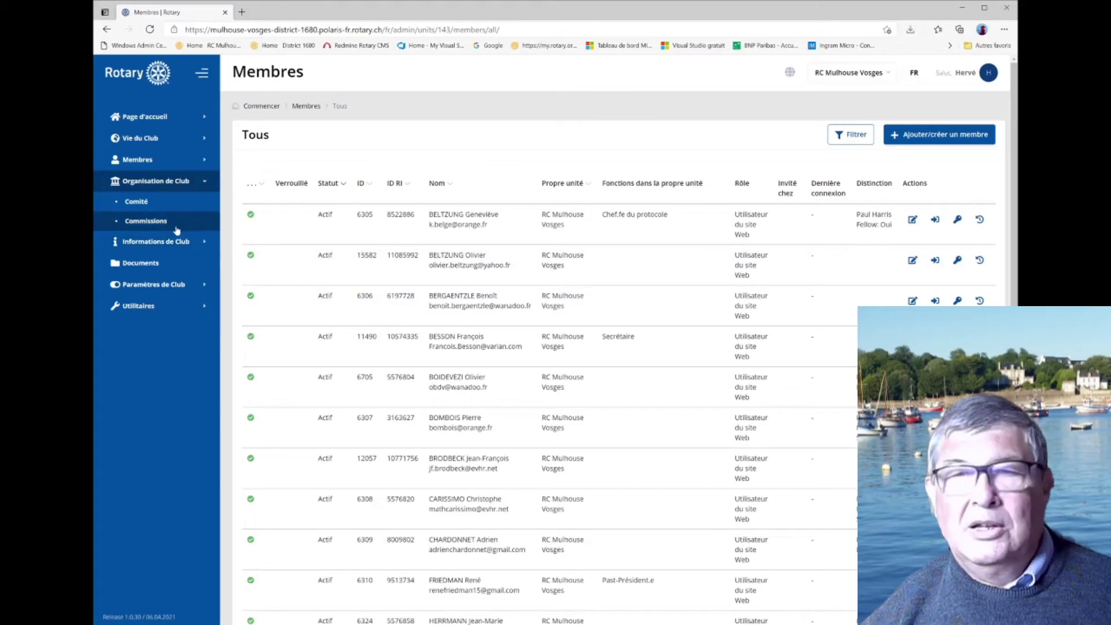
left_click(158, 225)
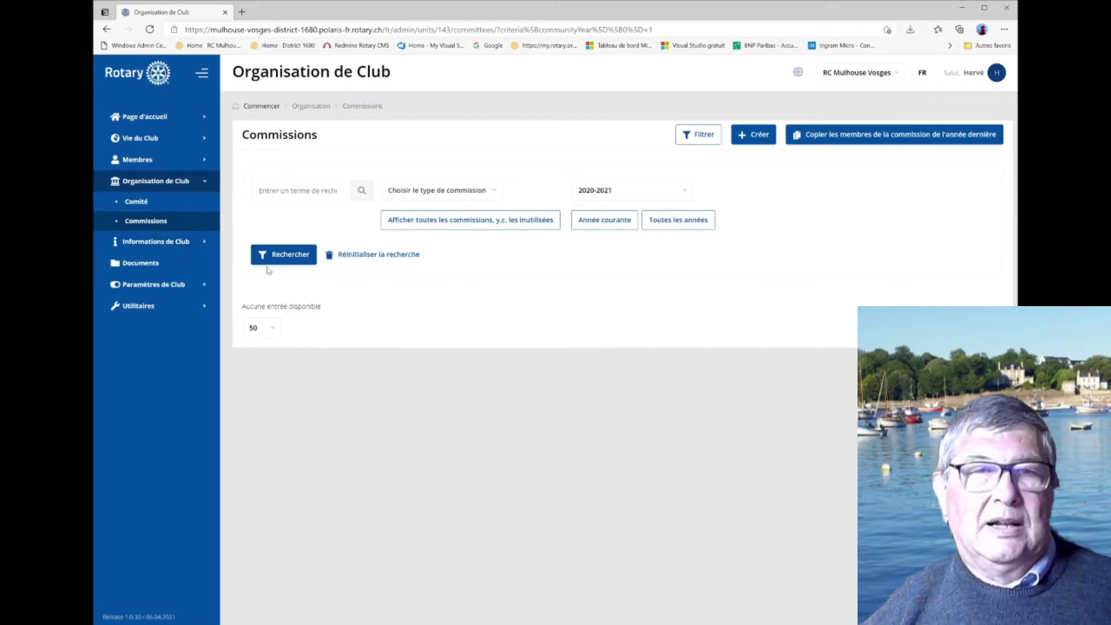
- Examine the club's A propos de nous information, including its coordinates, contacts and contact clubs
left_click(164, 243)
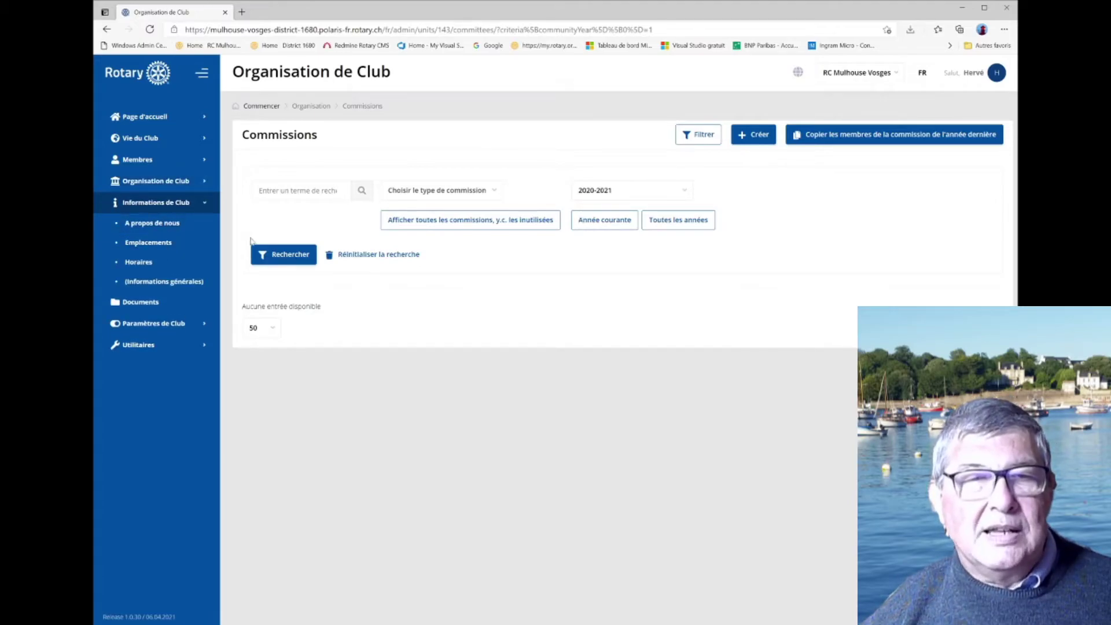
left_click(154, 223)
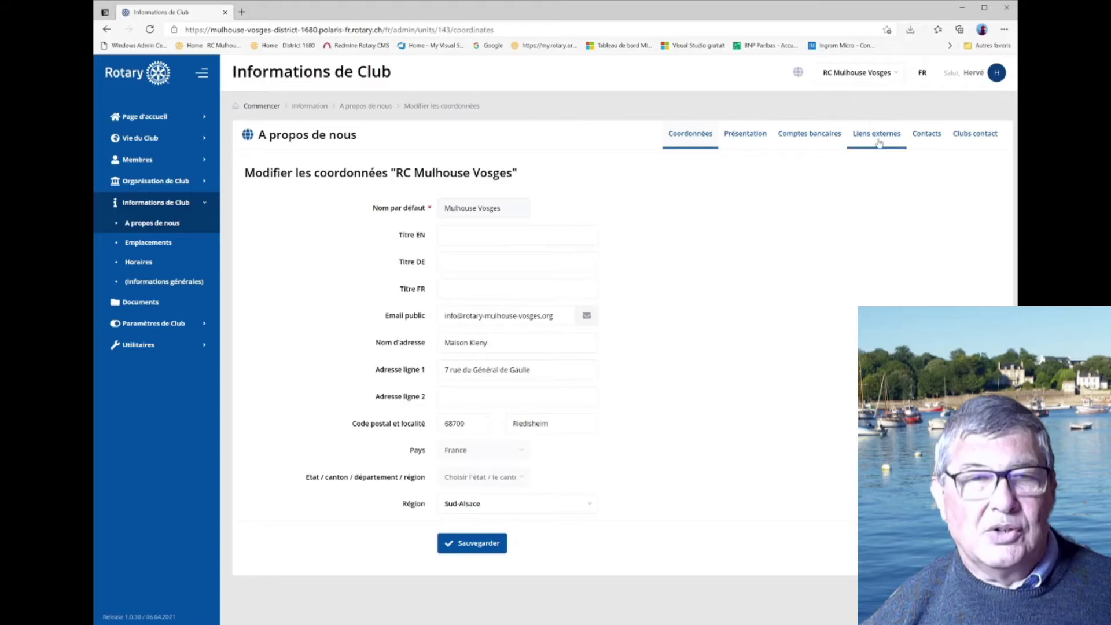
left_click(932, 137)
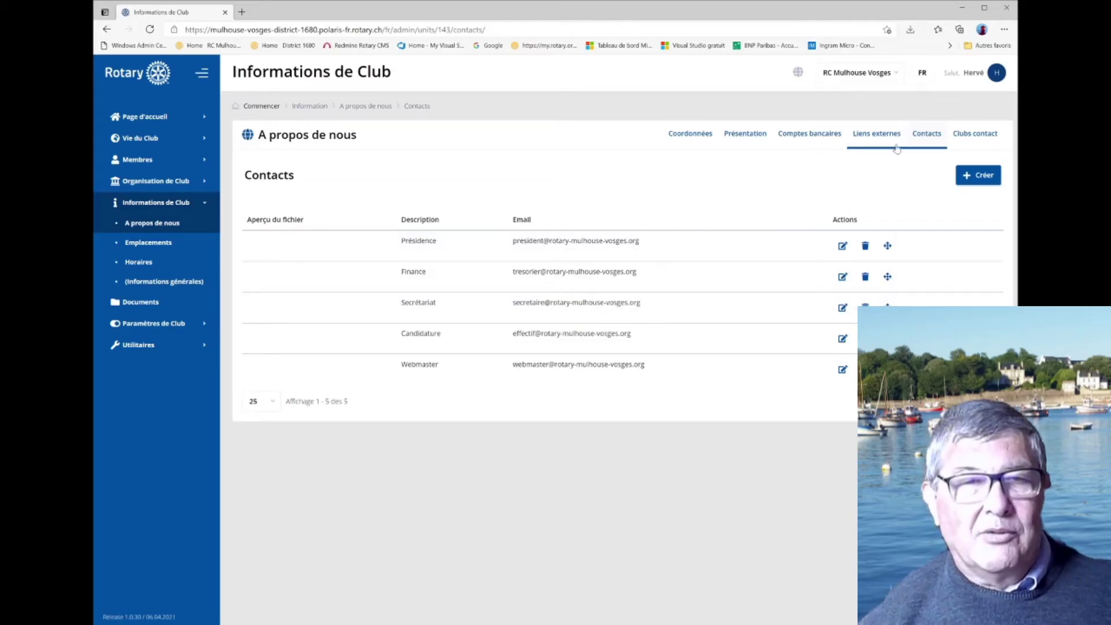
left_click(957, 135)
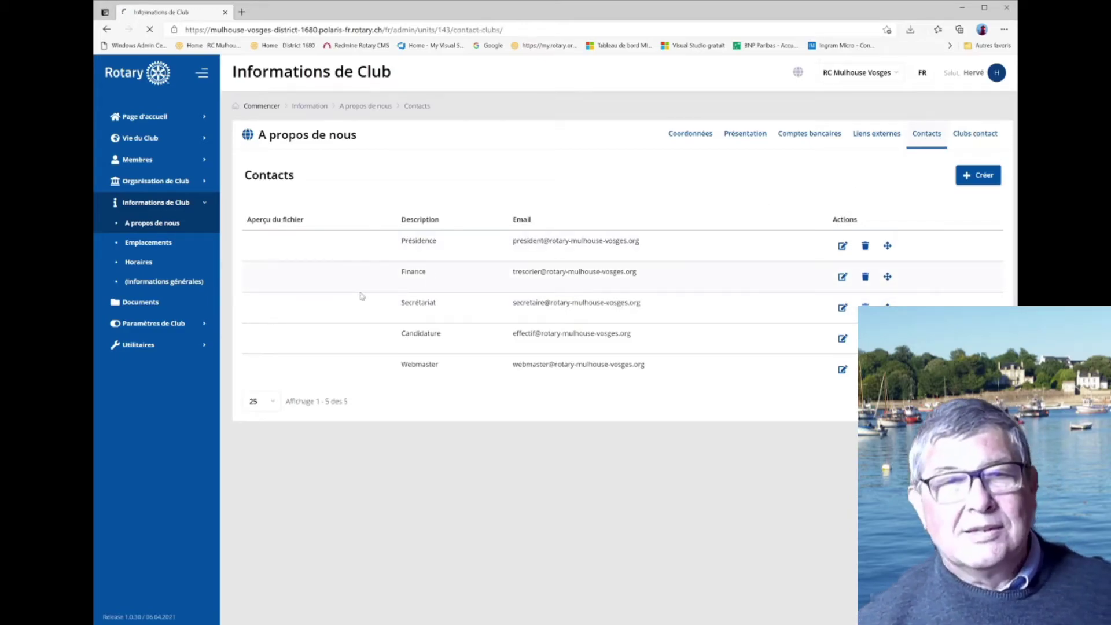
- Examine the club's locations, meeting schedules and general information pages under Informations de Club
left_click(158, 249)
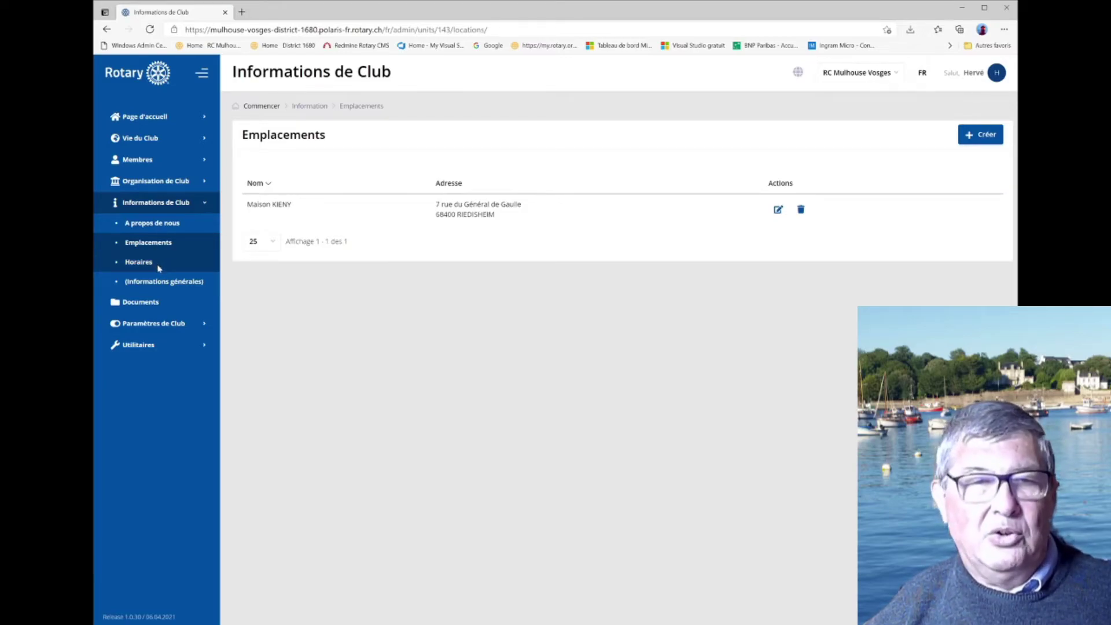
left_click(159, 266)
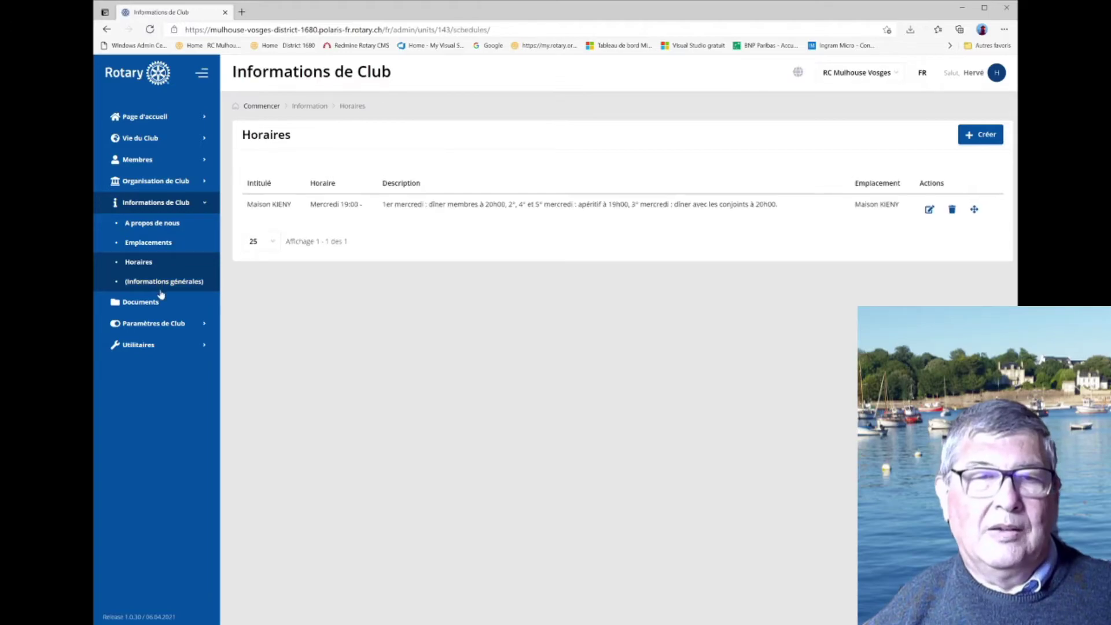
left_click(165, 284)
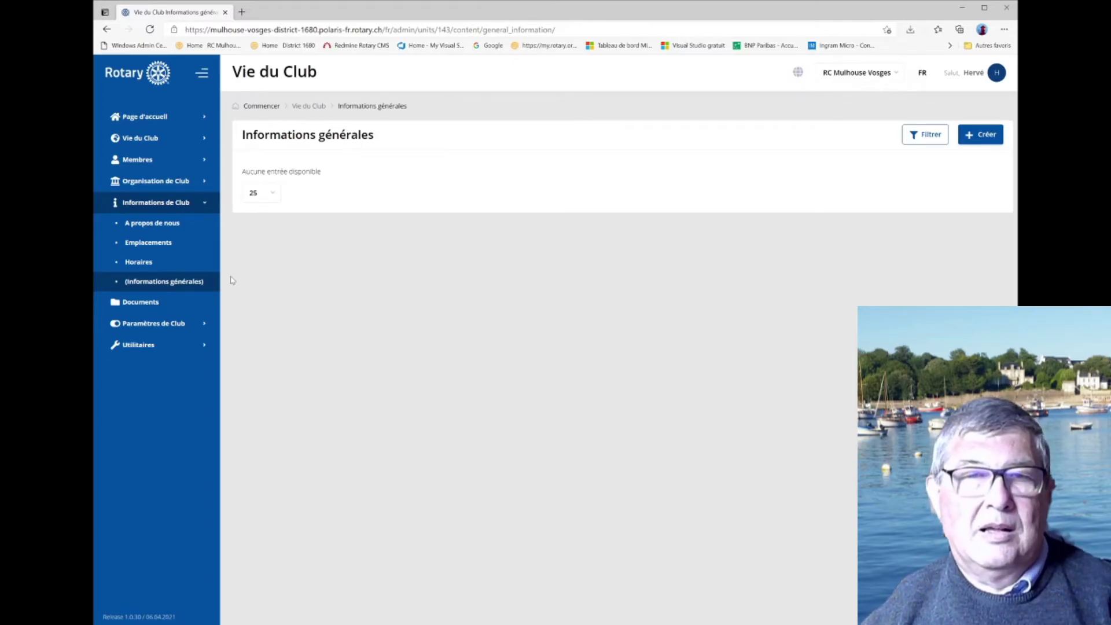
- View the club's document folder list in the Documents section
left_click(165, 342)
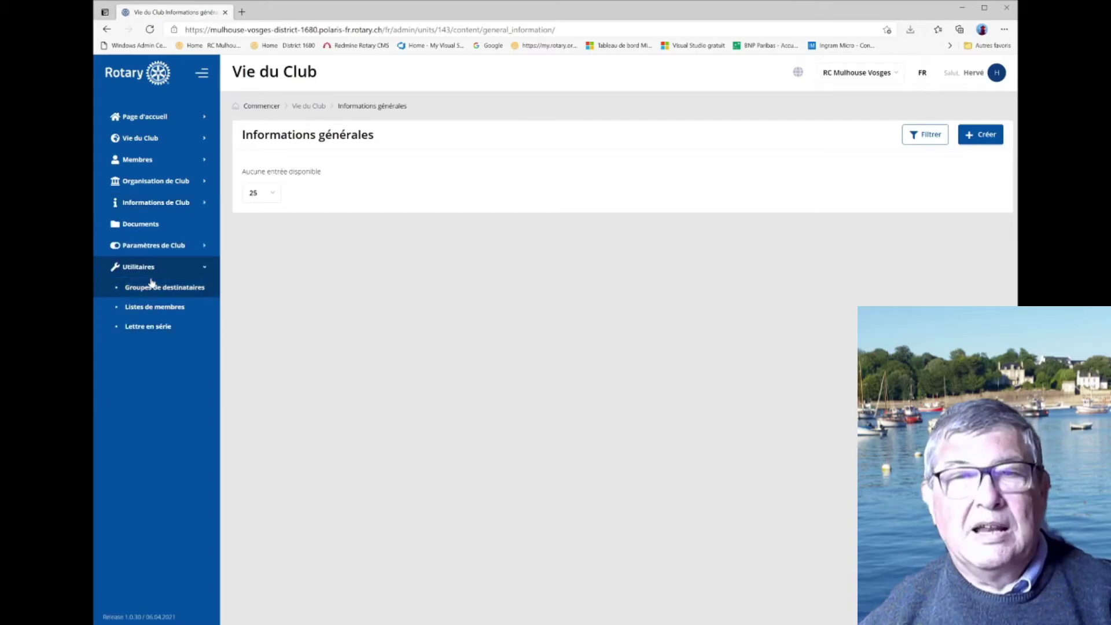
left_click(148, 225)
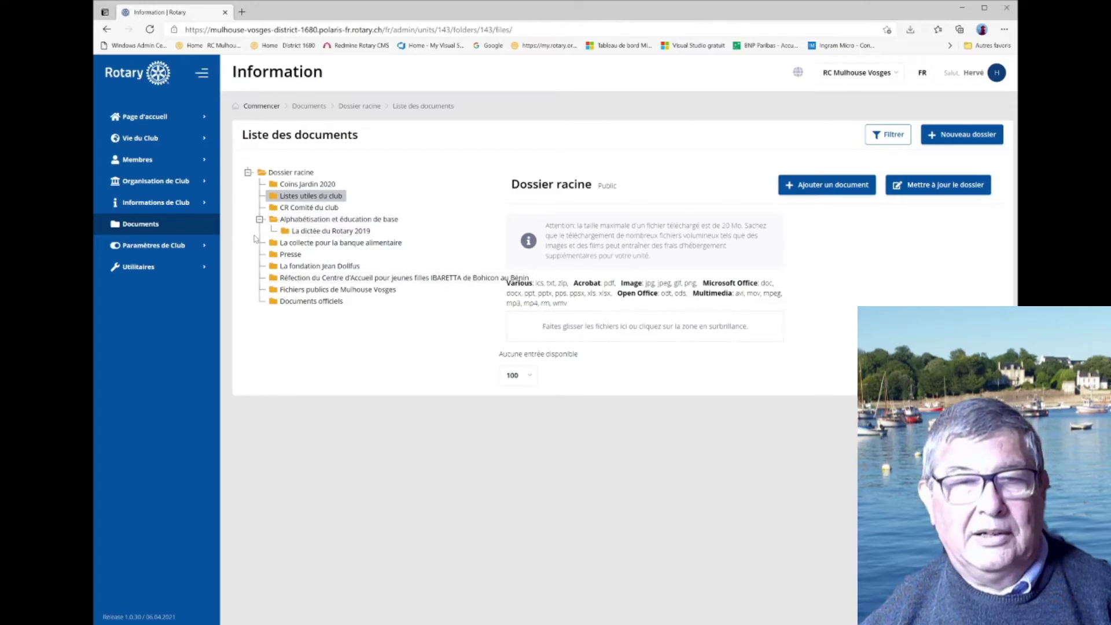
- Examine the roles and the committee functions defined under Paramètres de Club
left_click(148, 247)
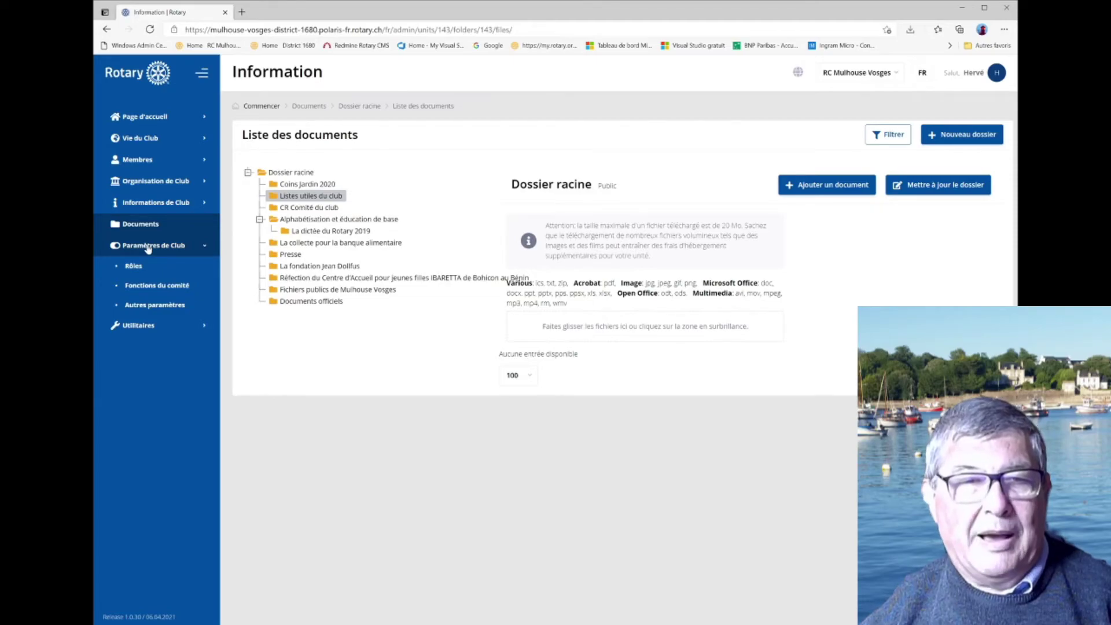
left_click(116, 248)
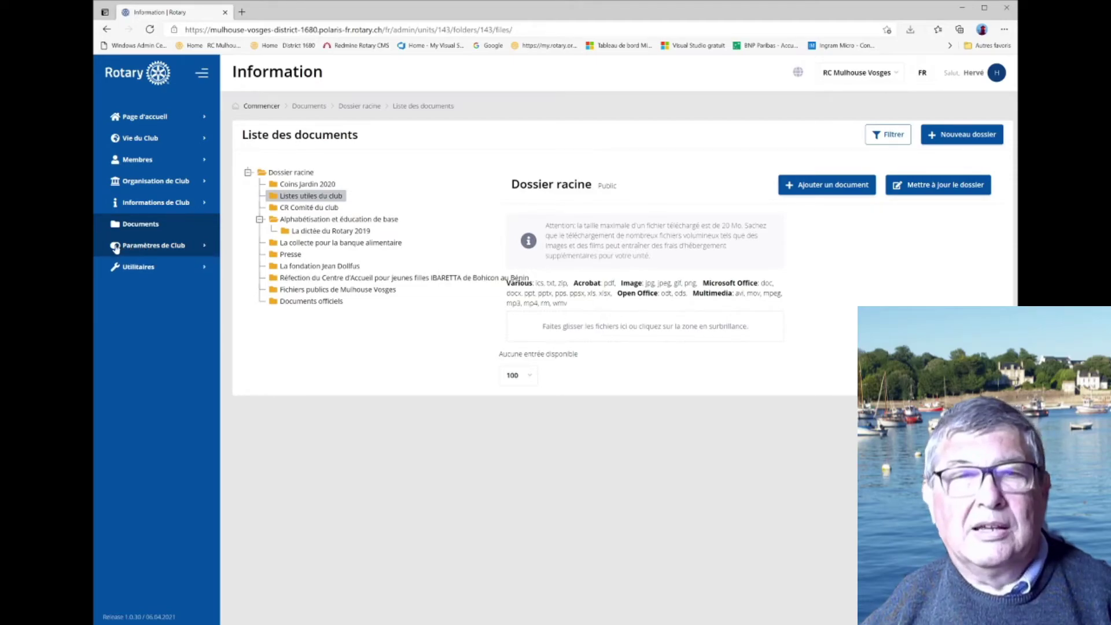
left_click(116, 248)
left_click(168, 267)
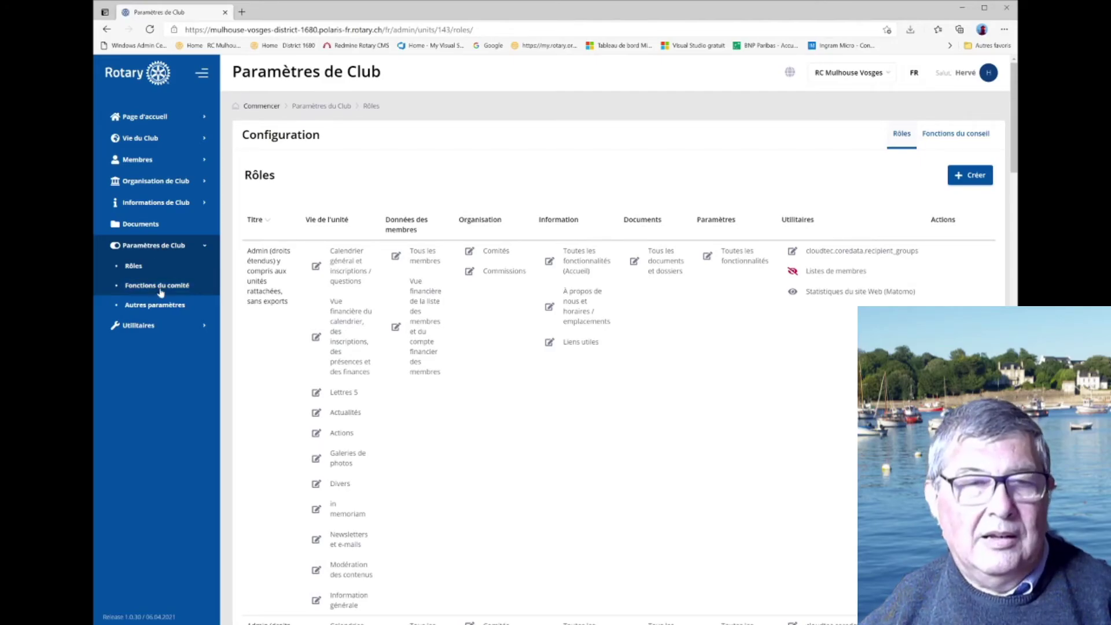
left_click(137, 288)
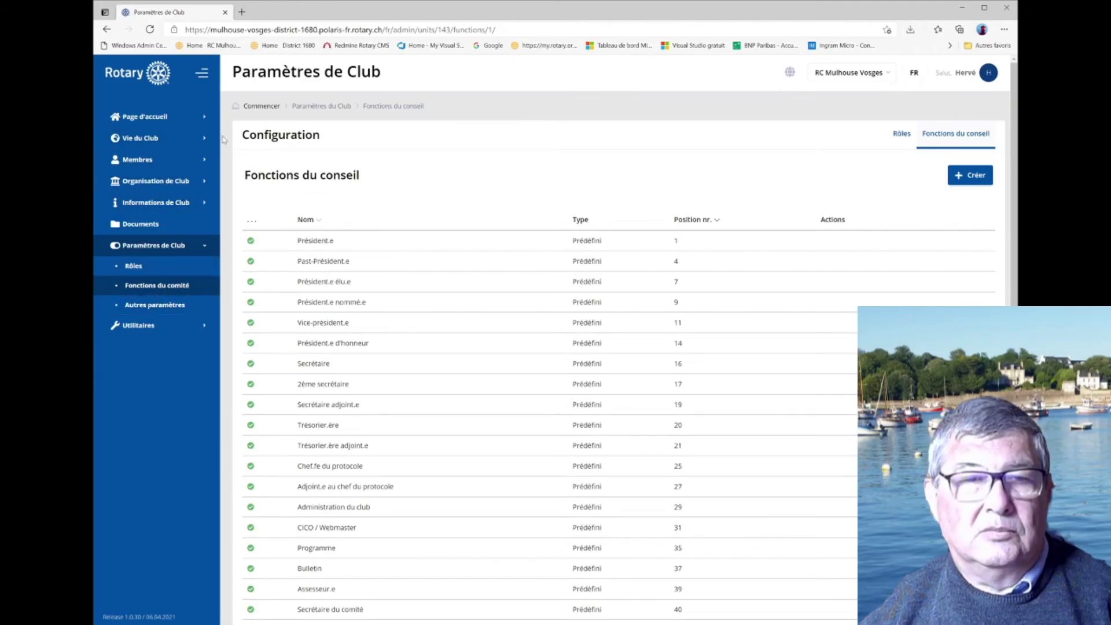
- Examine the club's Autres paramètres, covering schedules, default event values, and newsletters, emails and letters
left_click(206, 307)
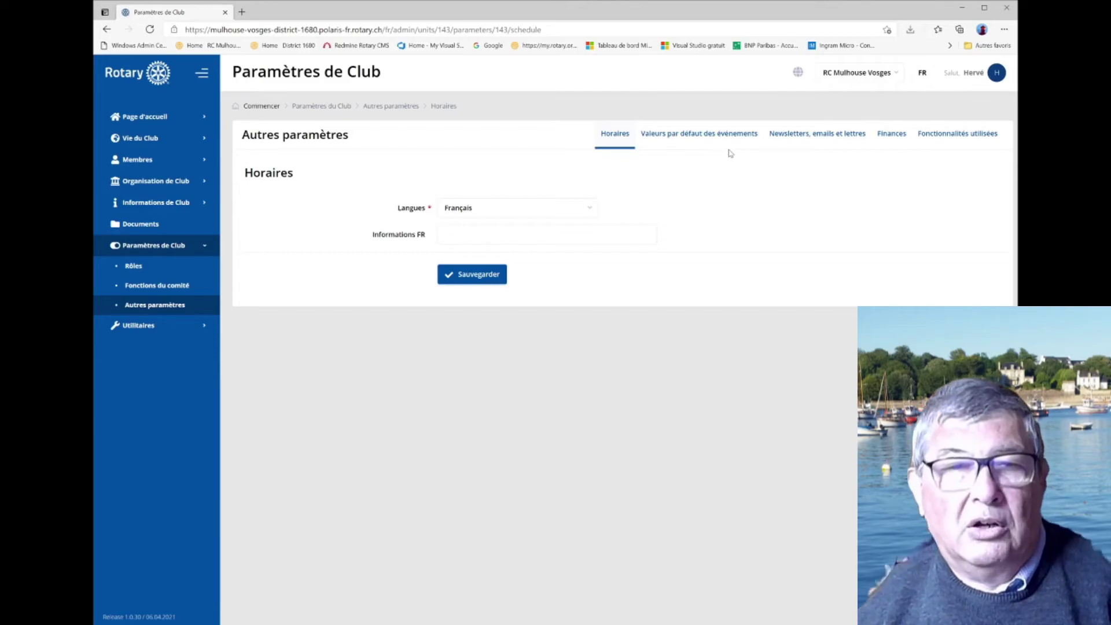
left_click(746, 139)
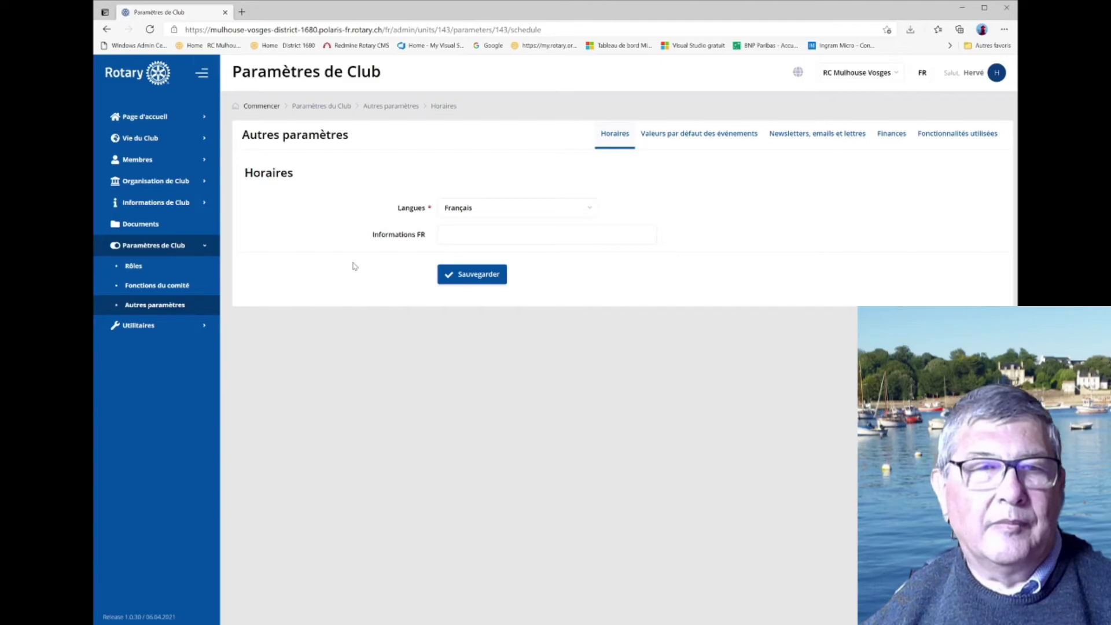
left_click(680, 139)
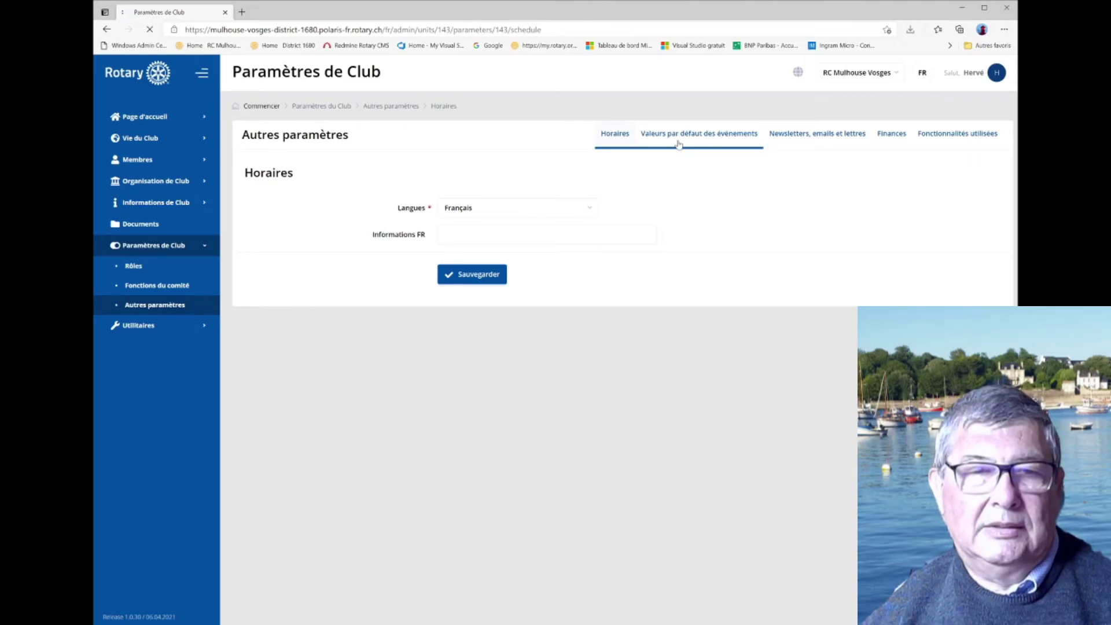
left_click(802, 139)
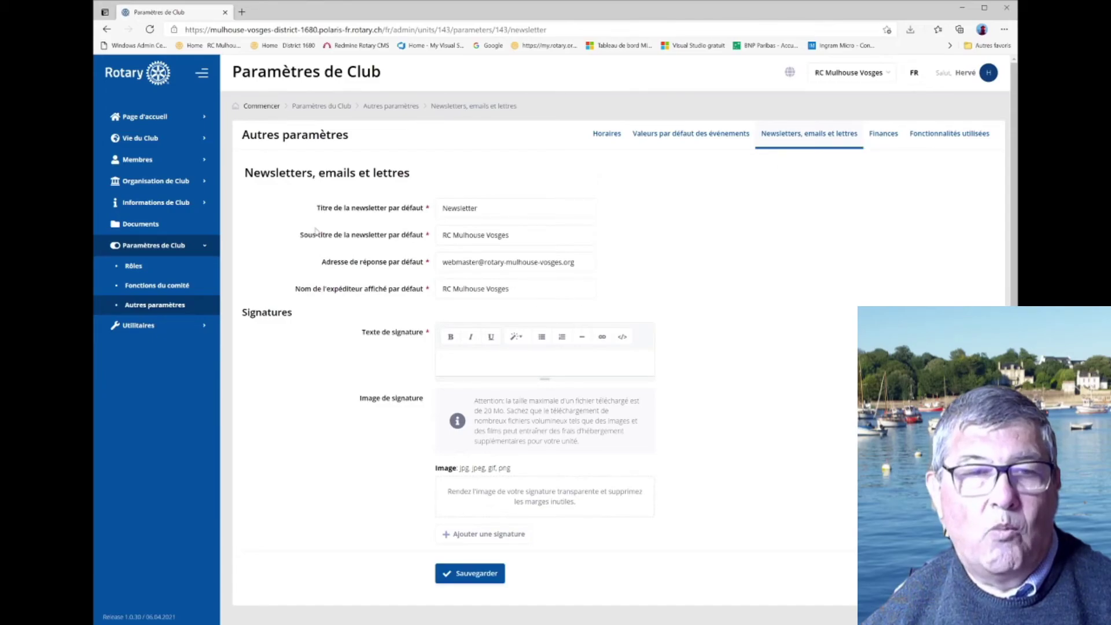
- Examine the recipient groups under Utilitaires and the export options available for the member lists
left_click(149, 325)
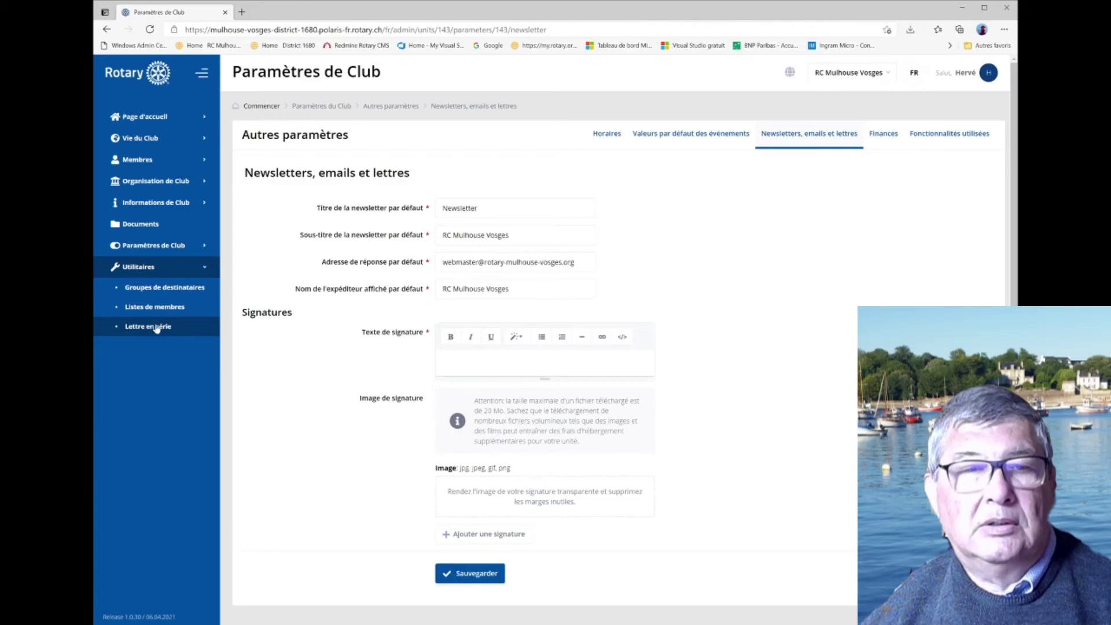
left_click(167, 288)
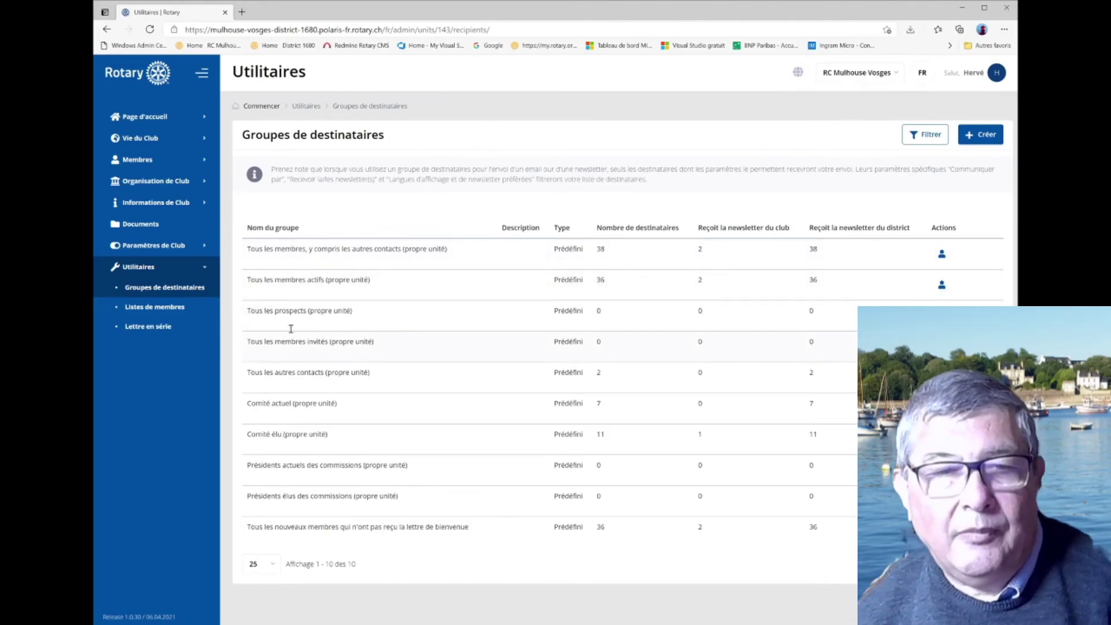
left_click(127, 313)
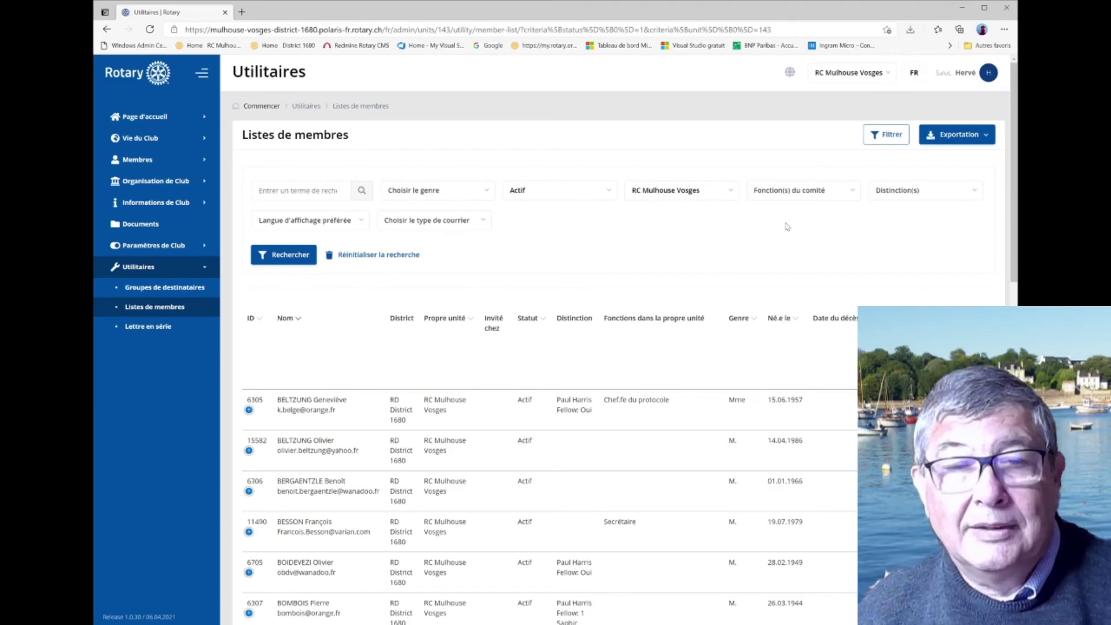
left_click(984, 139)
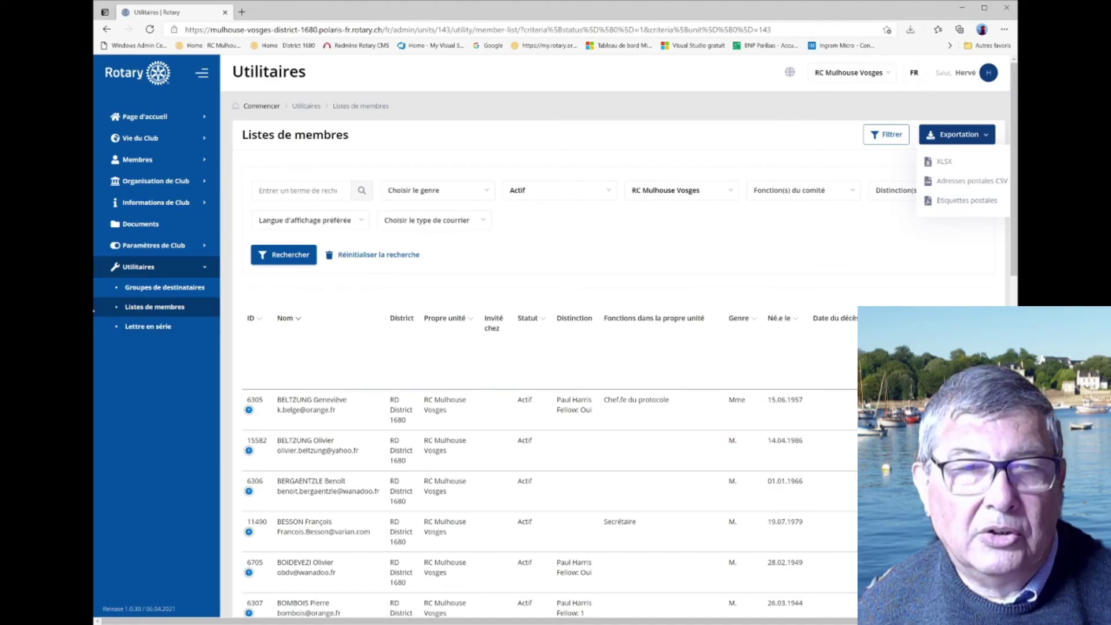
- View the Lettres en série page and display the types of serial letter that can be created
left_click(145, 331)
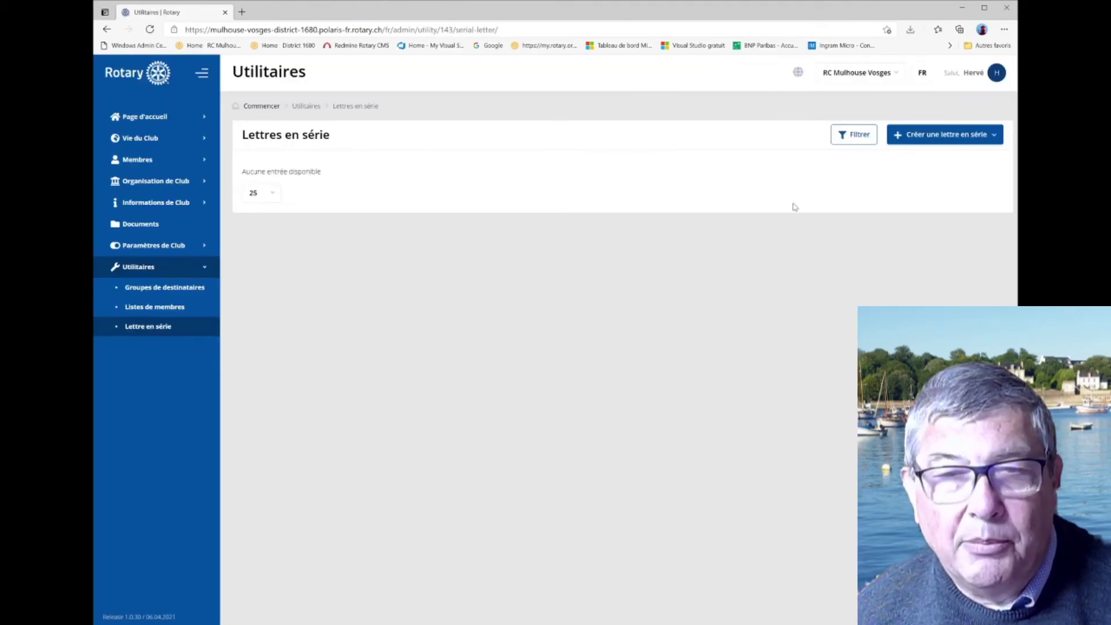
left_click(924, 141)
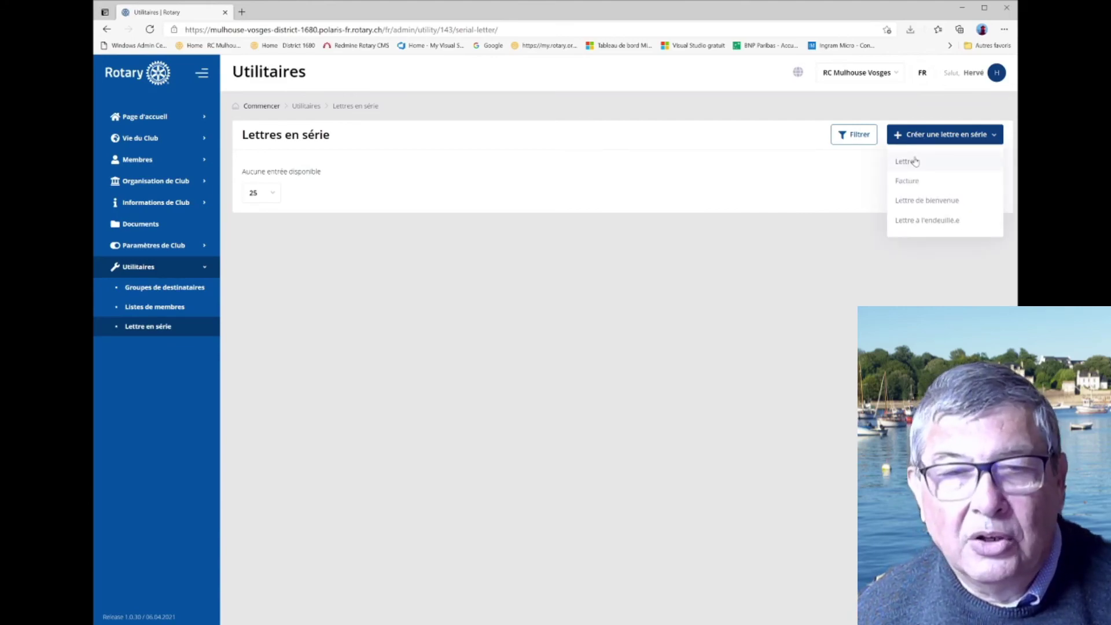